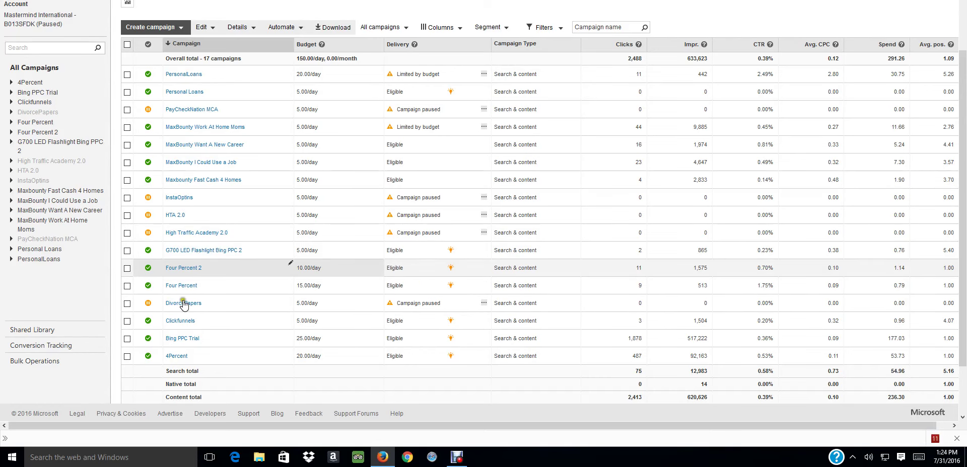
- View the ad group performance of the Bing PPC Trial campaign and return to the list of all campaigns
left_click(186, 340)
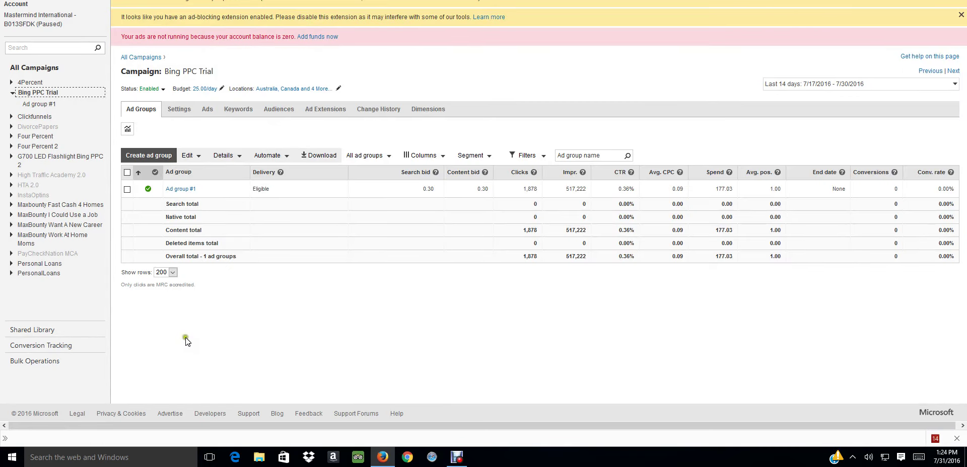
left_click(163, 233)
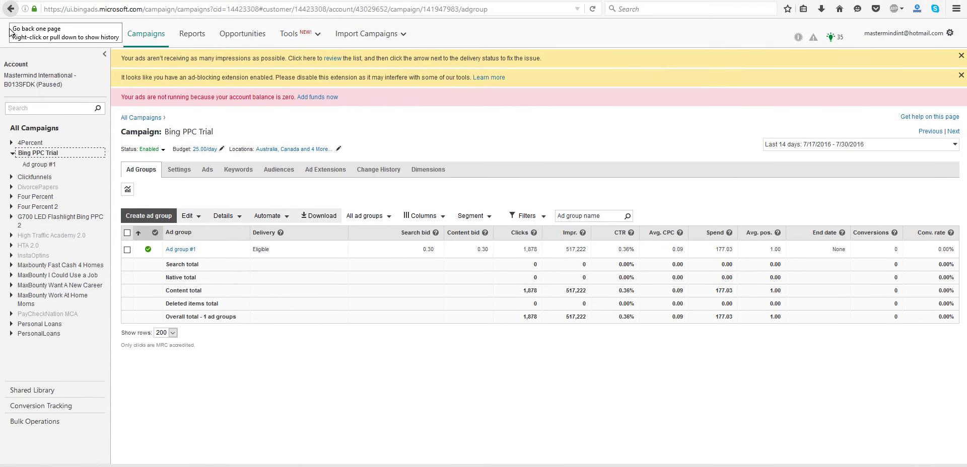
left_click(10, 9)
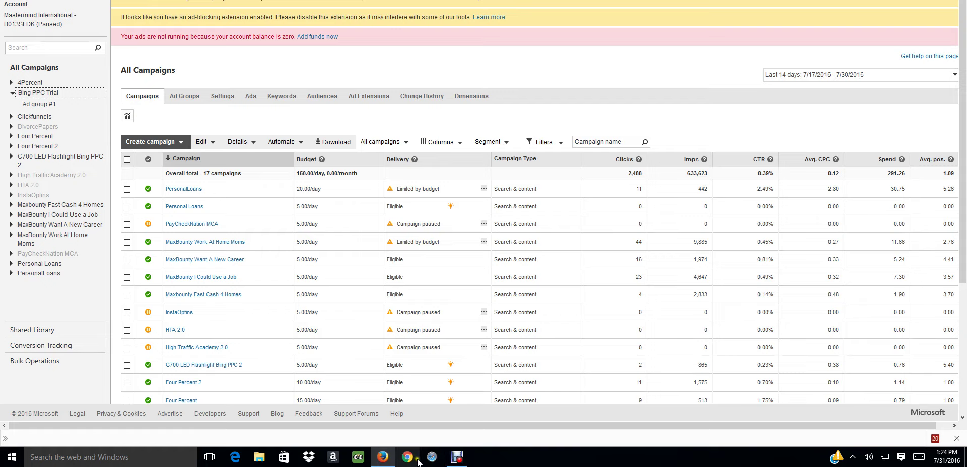
- Switch to Safari, open Bing Ads there and start creating a Search & content campaign
left_click(431, 459)
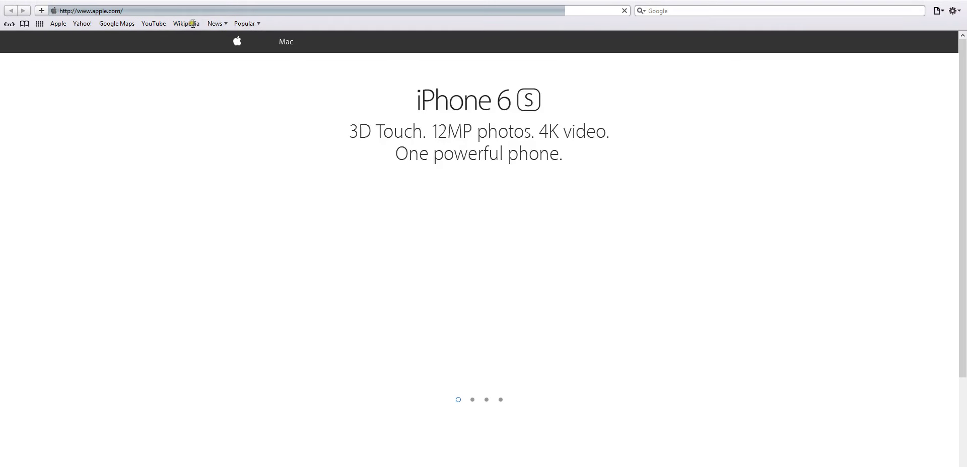
left_click(152, 15)
type("bingads.microsoft")
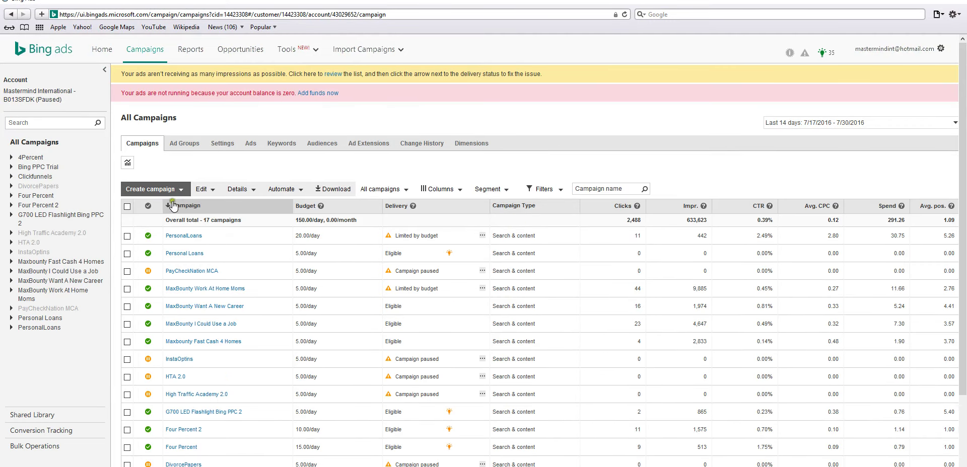
left_click(181, 203)
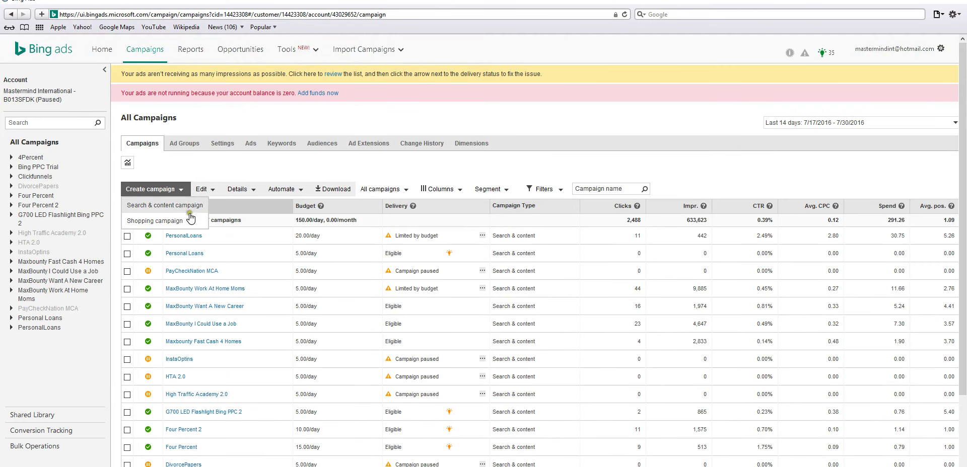
left_click(190, 213)
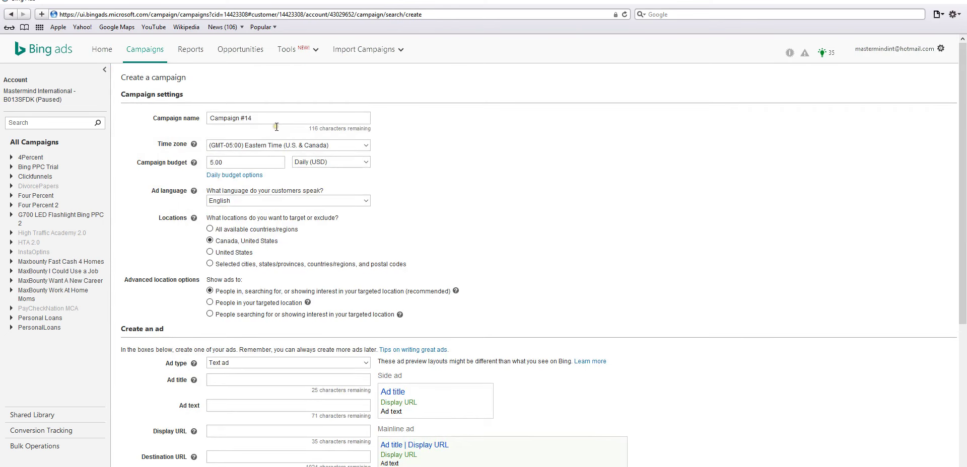
- Switch to Firefox and open the Bing PPC Trial campaign for reference
key("alt+Tab")
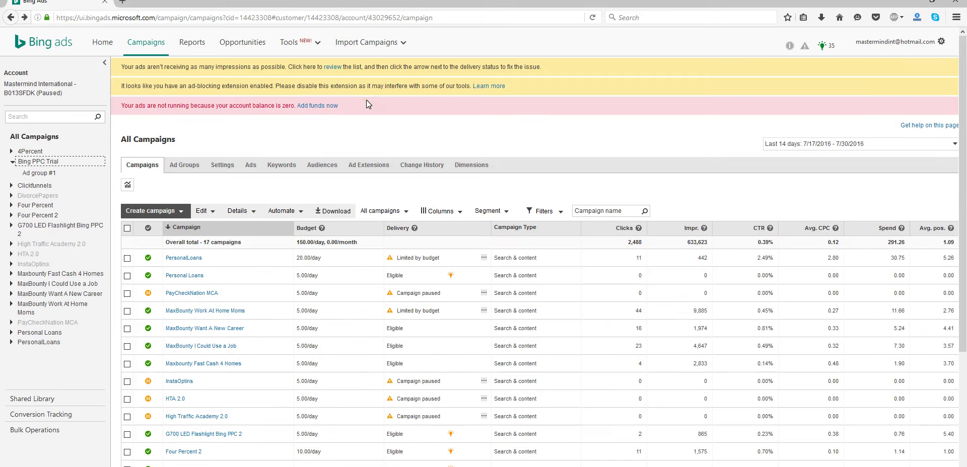
scroll(335, 313, "down", 4)
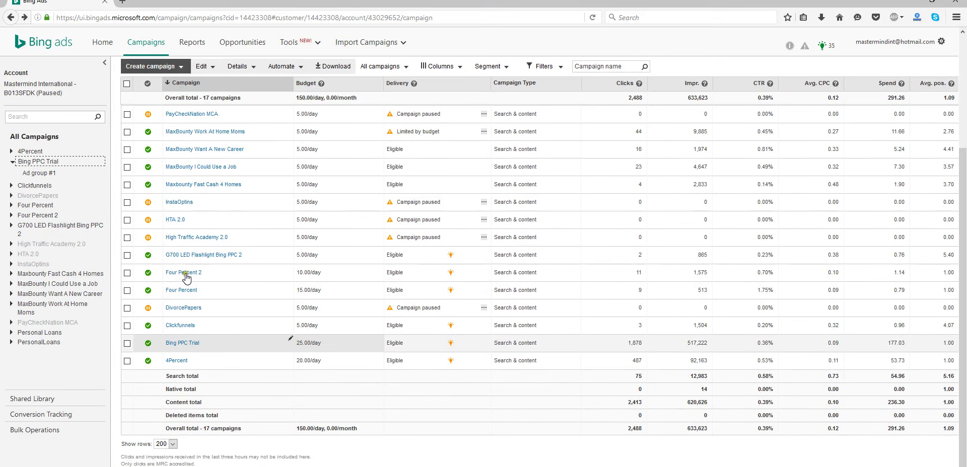
left_click(186, 275)
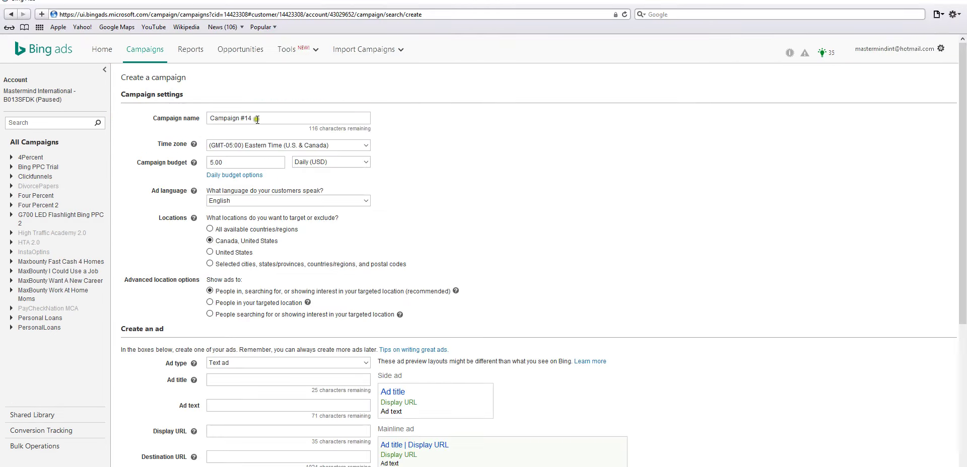
- Name the new campaign abc123 in Safari and keep its time zone at (GMT-05:00) Eastern Time (U.S. & Canada)
triple_click(238, 122)
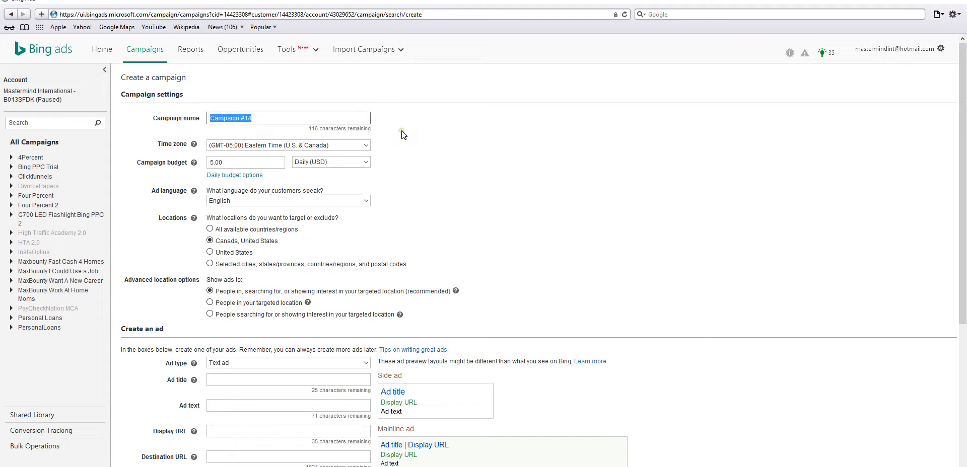
type("abc123")
left_click(366, 147)
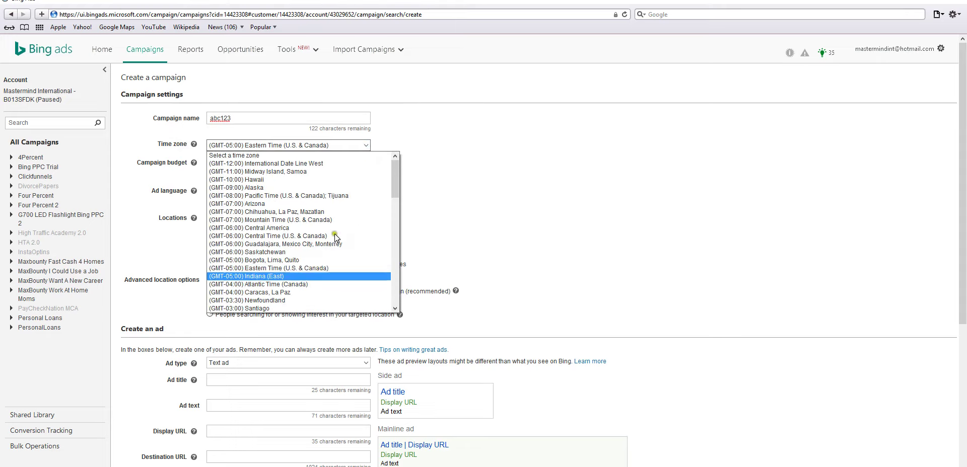
left_click(333, 232)
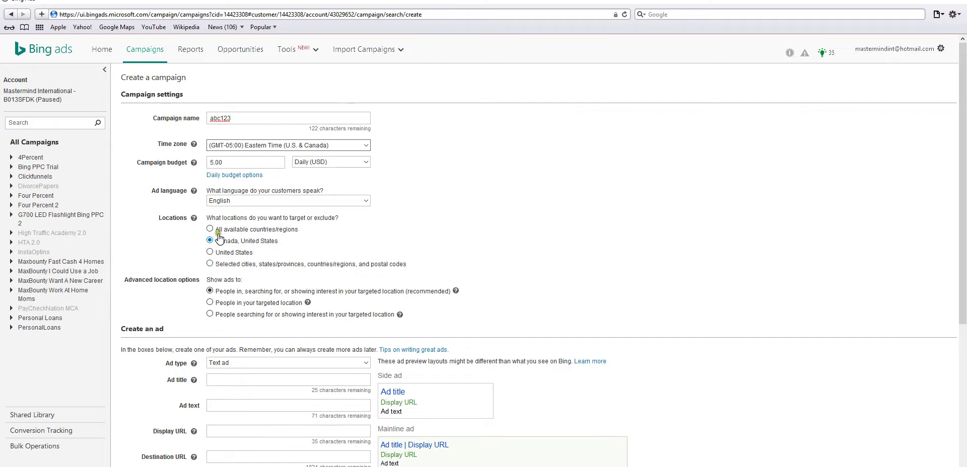
- Choose selected locations for the campaign and target the countries United States and Canada
left_click(211, 264)
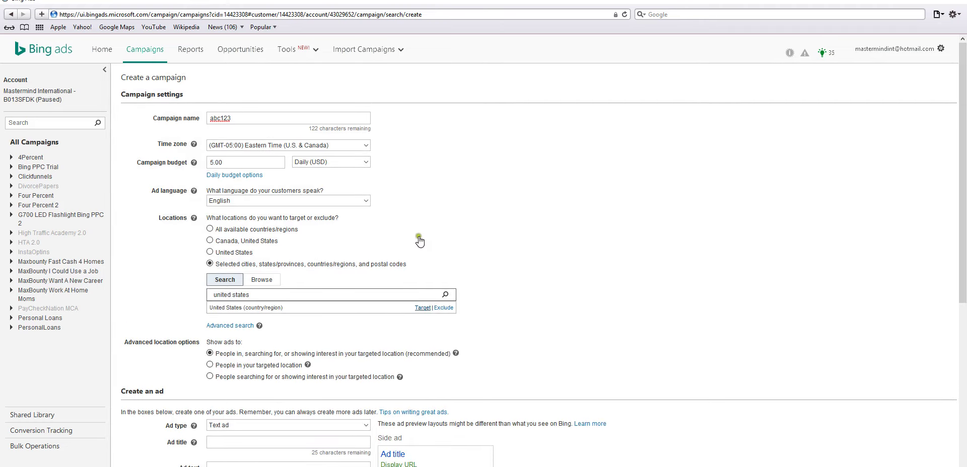
left_click(423, 308)
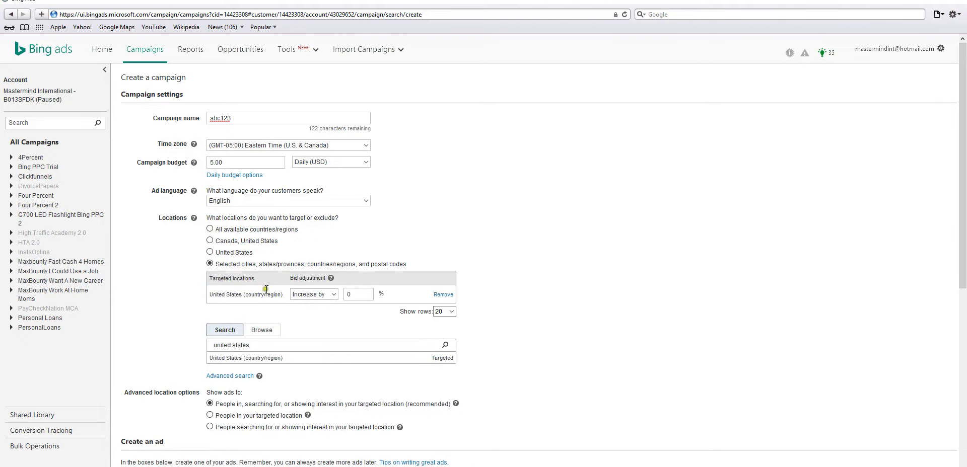
key("ctrl+a")
type("ca")
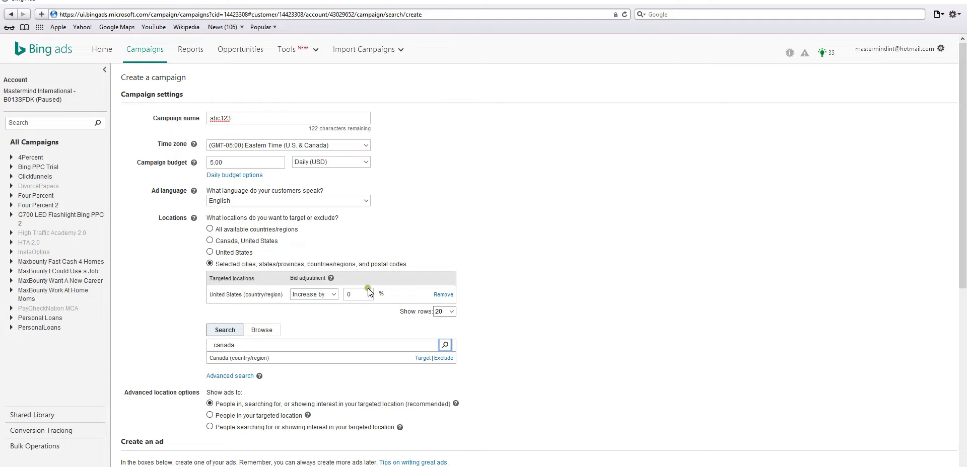
left_click(422, 358)
- Search the locations for australia and target both Australia and Australian Capital Territory
left_click_drag(239, 362, 185, 368)
type("australi")
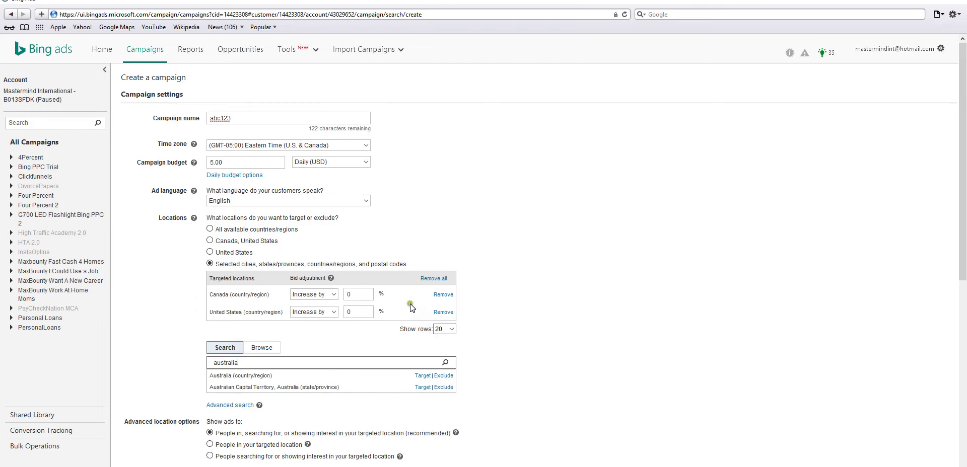
left_click(423, 376)
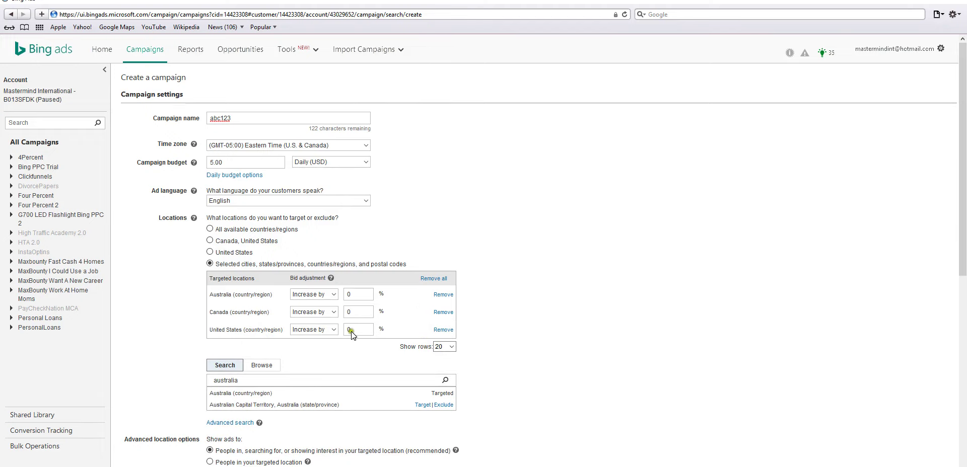
left_click(422, 405)
- Find United Kingdom and New Zealand in the location search and add both countries to the targeted locations
left_click_drag(243, 383, 143, 372)
type("united kingdom")
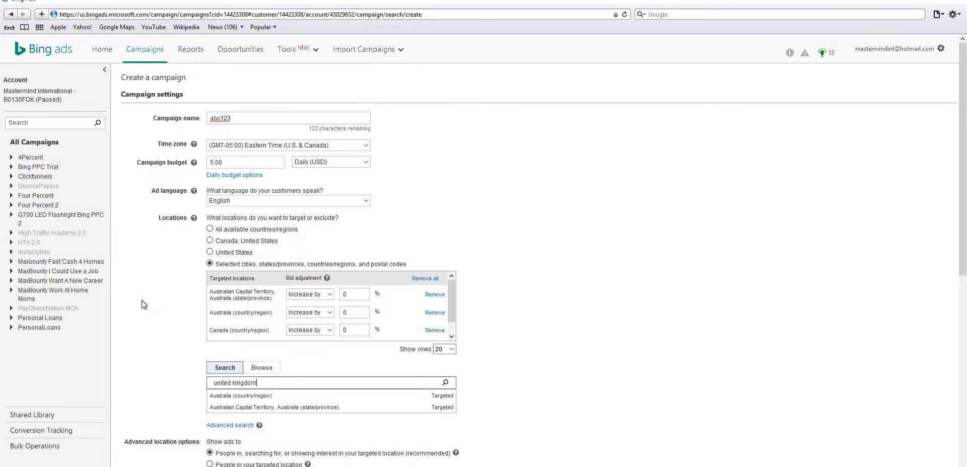
left_click(447, 314)
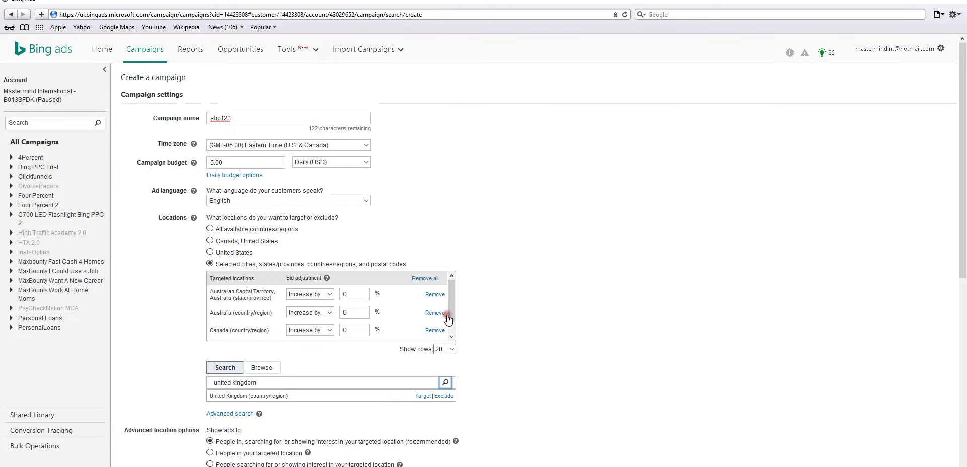
left_click(420, 327)
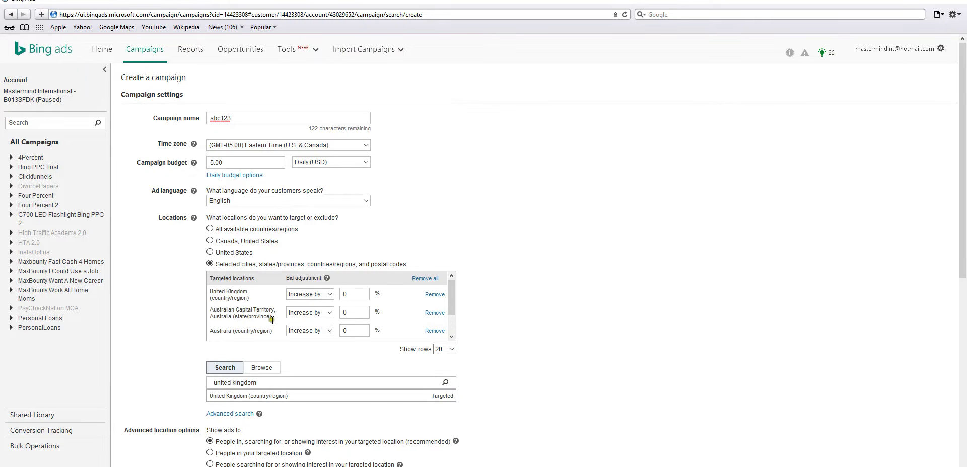
left_click_drag(259, 317, 190, 301)
type("new zealand")
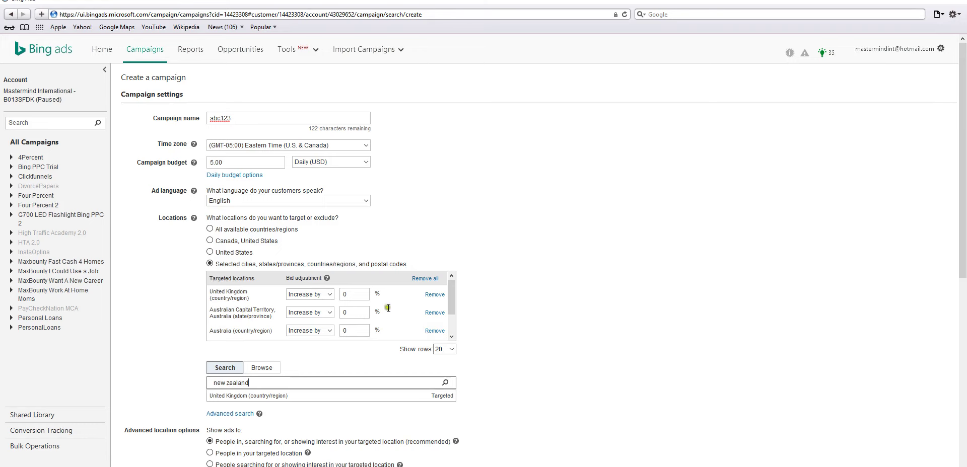
left_click(424, 317)
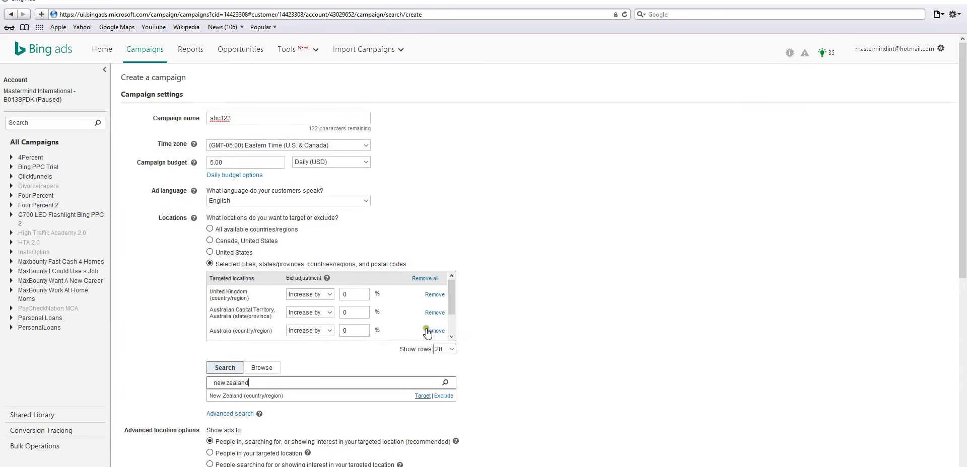
left_click(426, 330)
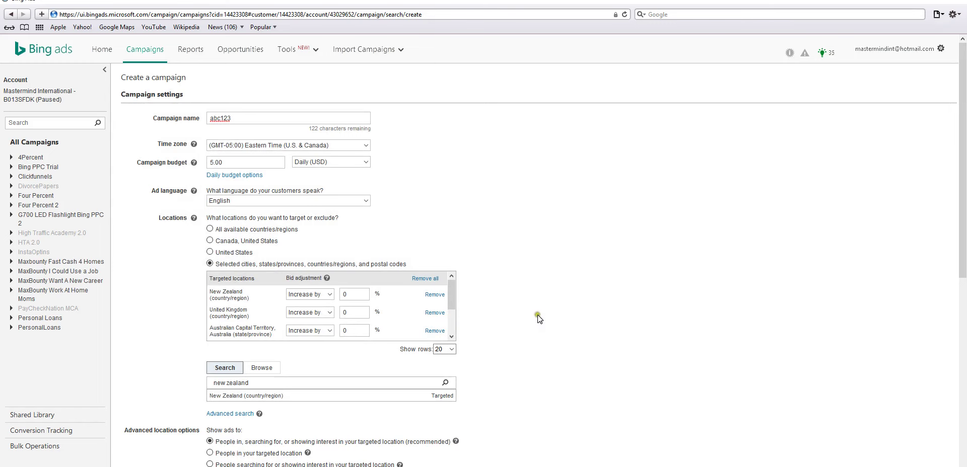
scroll(536, 317, "down", 2)
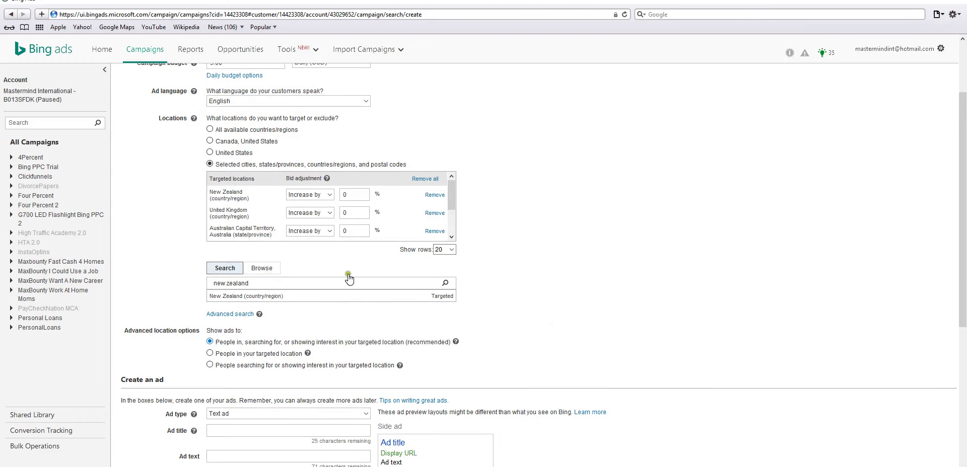
left_click(446, 277)
left_click(219, 281)
left_click(434, 233)
left_click(210, 285)
scroll(286, 276, "down", 2)
- Examine the existing ads of the Bing PPC Trial campaign in Firefox, and return to the new campaign form in Safari
key("alt+Tab")
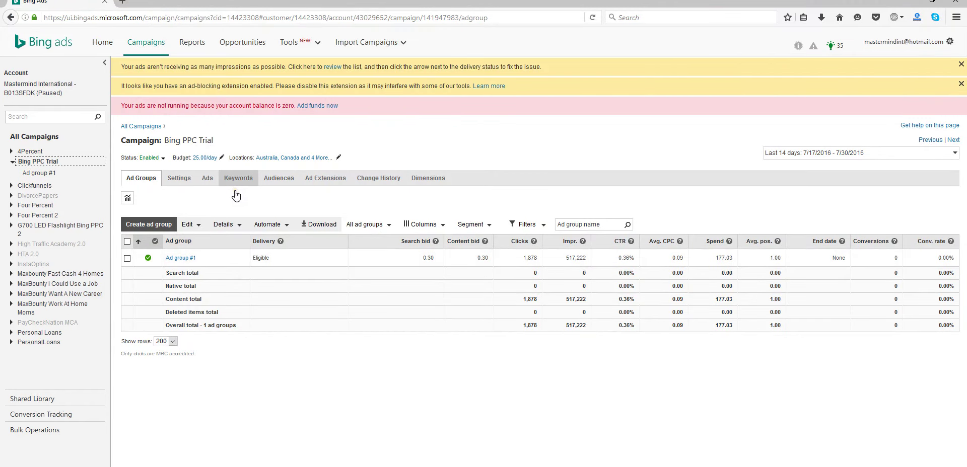
key("alt+Tab")
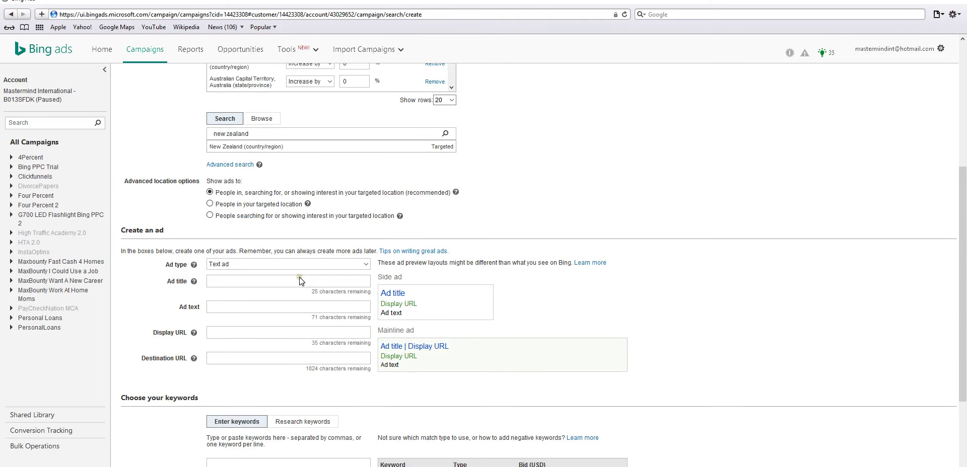
key("alt+Tab")
left_click(216, 191)
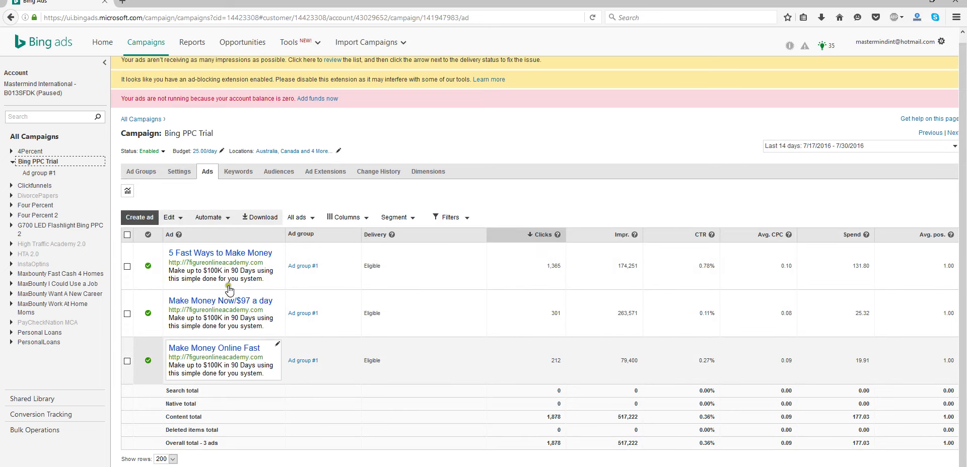
key("alt+Tab")
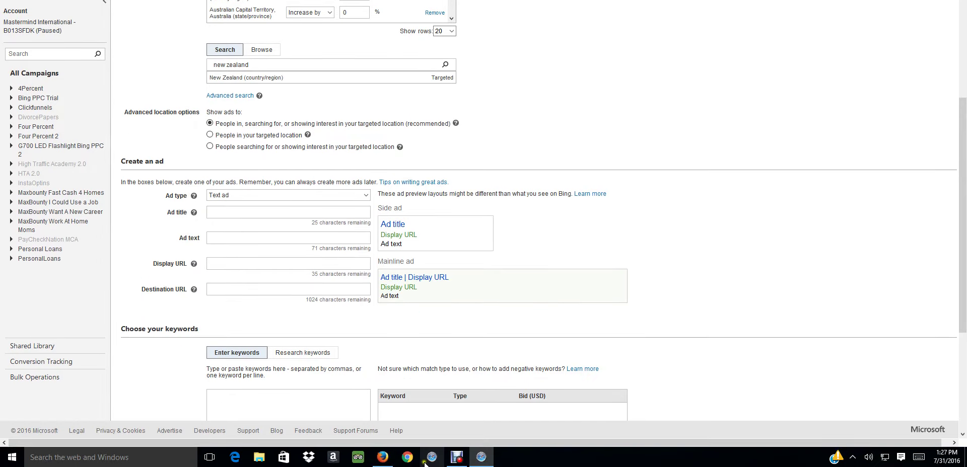
- Switch to Chrome, open bing.com, search for "how to make money online" and examine the ads in the results
left_click(408, 458)
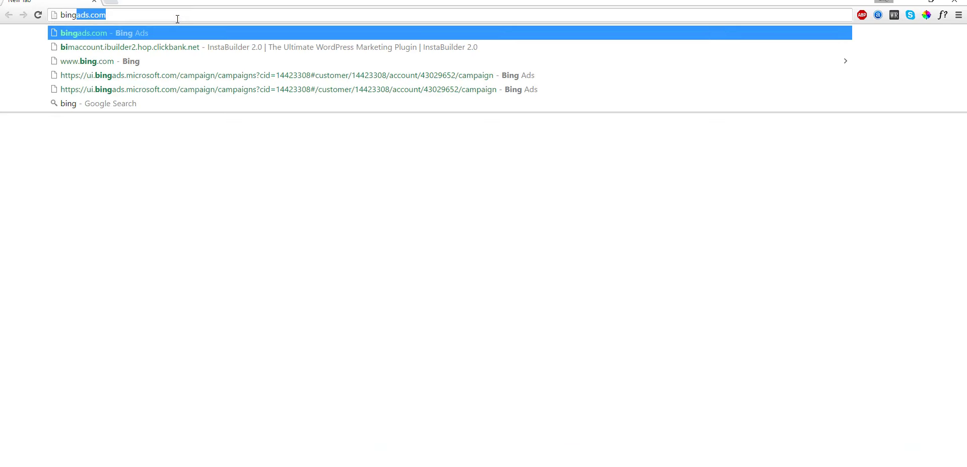
type(".com")
key("Return")
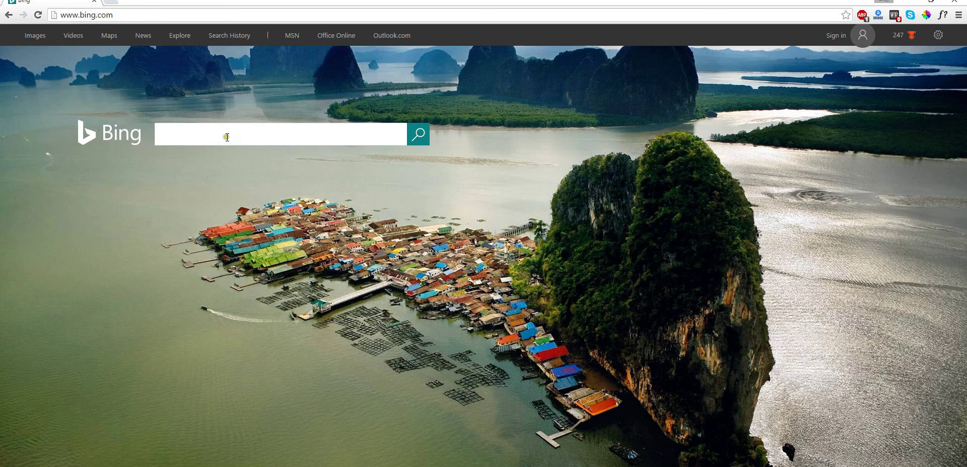
type("how ")
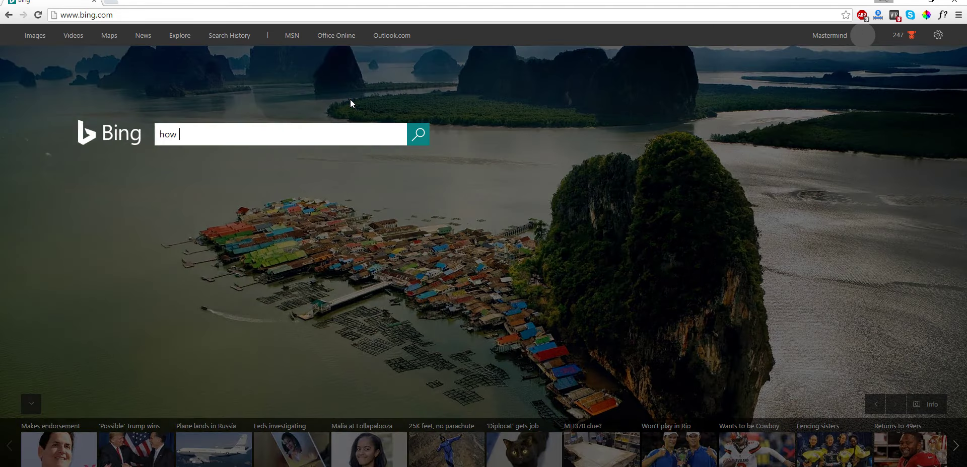
type("to make money online")
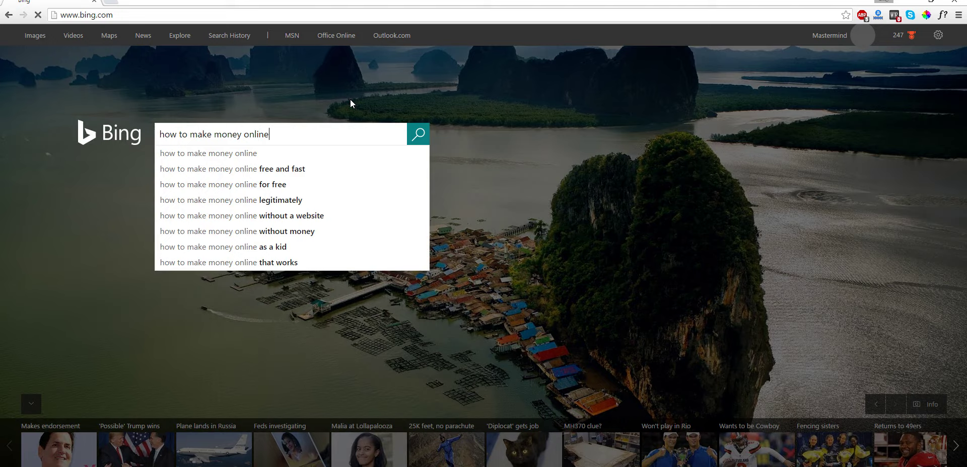
key("Return")
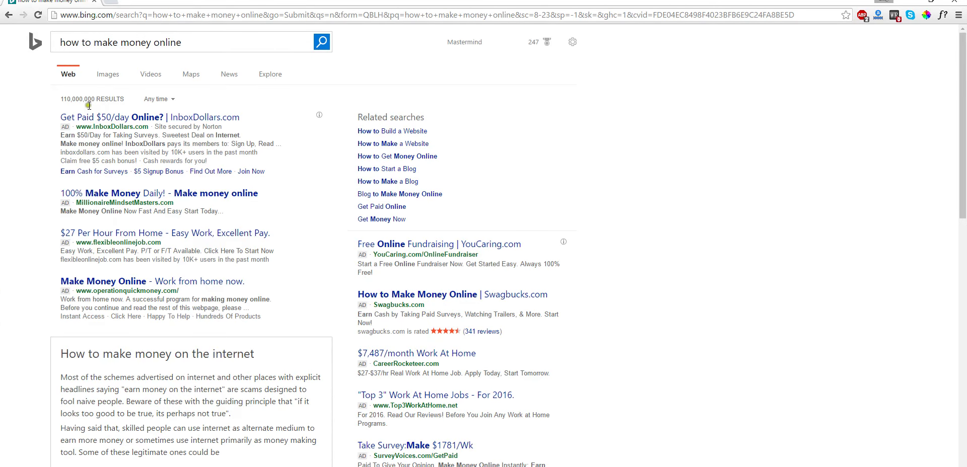
scroll(225, 183, "down", 1)
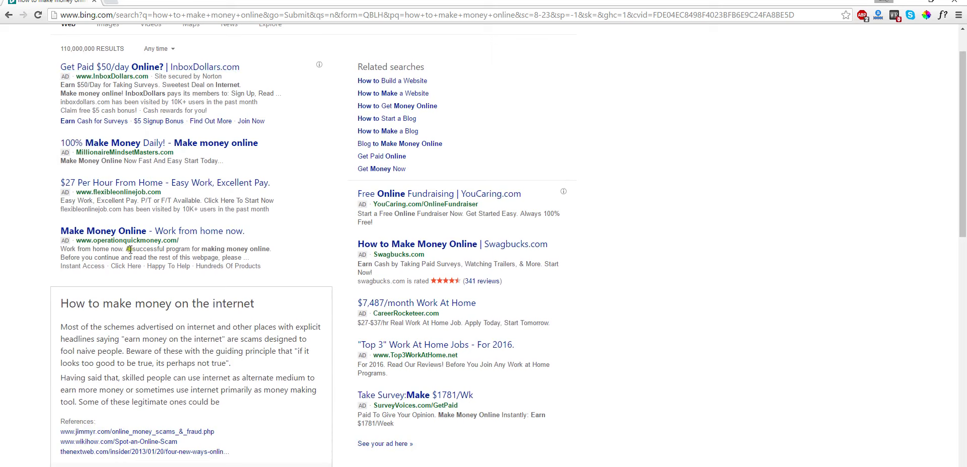
- Examine the ads and results on the first two result pages for "how to make money online", and return to the campaign form in Safari
scroll(162, 237, "down", 1)
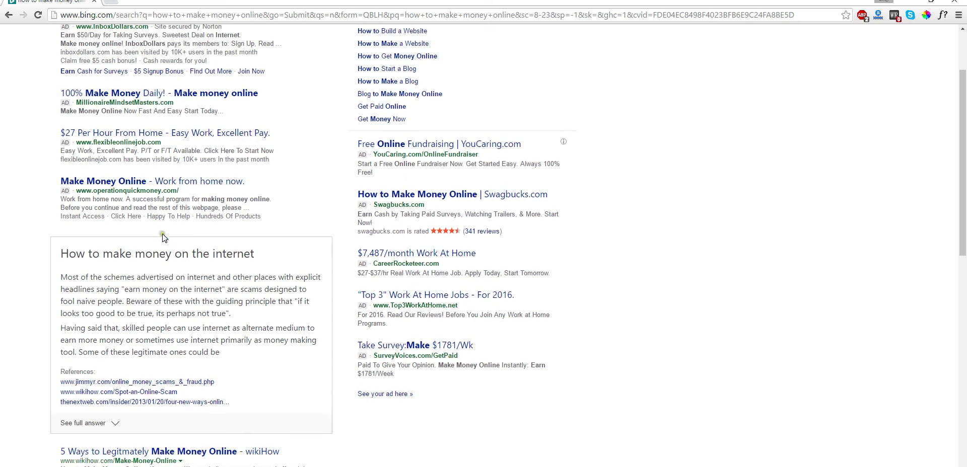
scroll(163, 237, "down", 4)
scroll(117, 234, "down", 1)
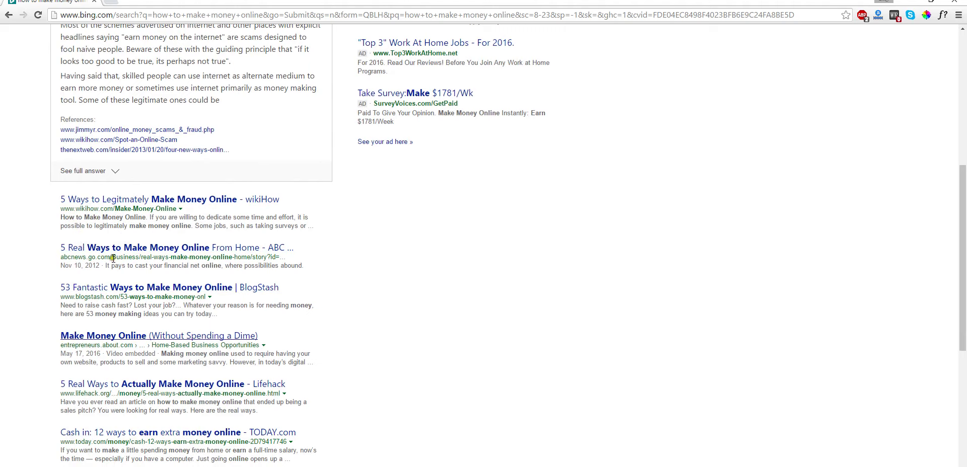
scroll(101, 318, "up", 1)
scroll(101, 323, "up", 6)
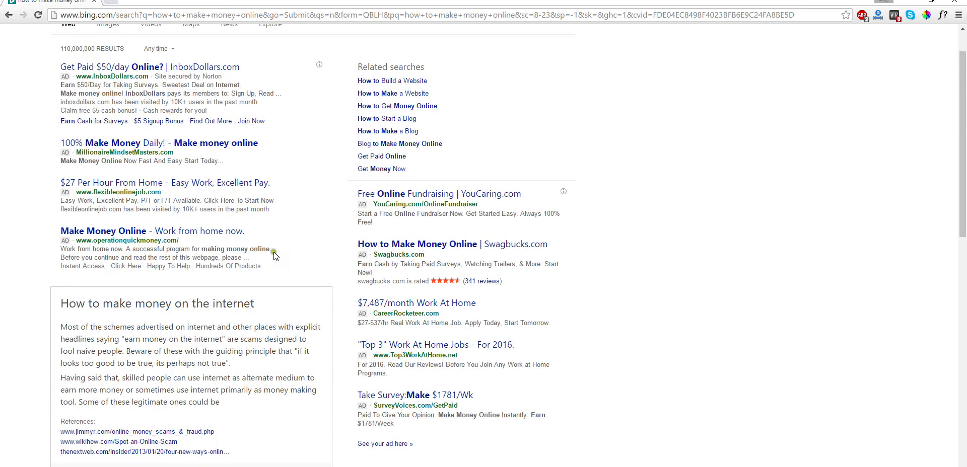
scroll(247, 352, "down", 8)
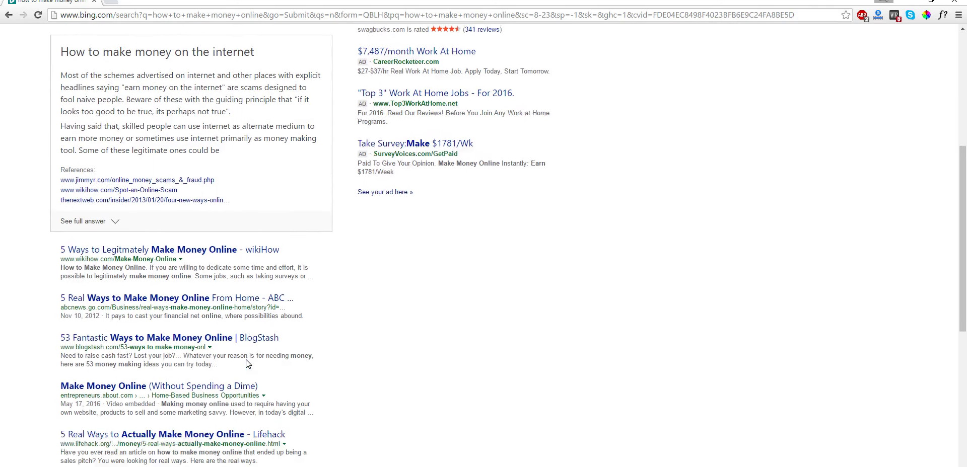
scroll(232, 342, "down", 6)
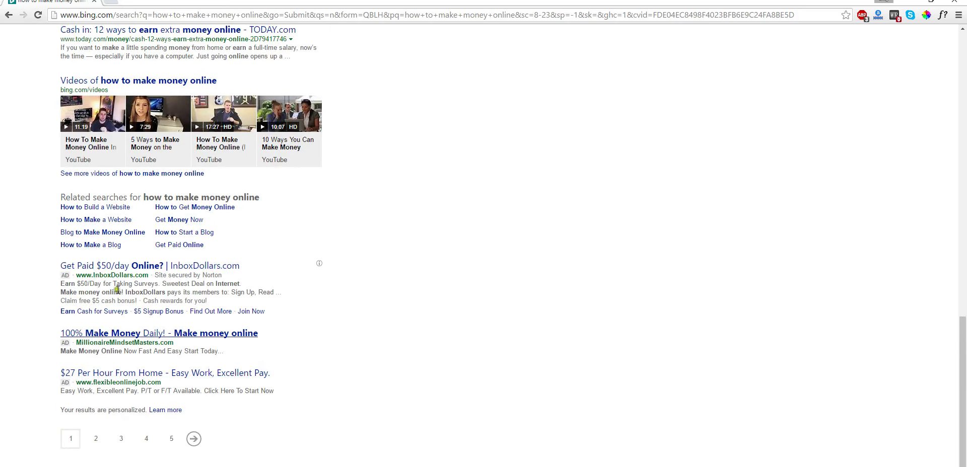
left_click(96, 374)
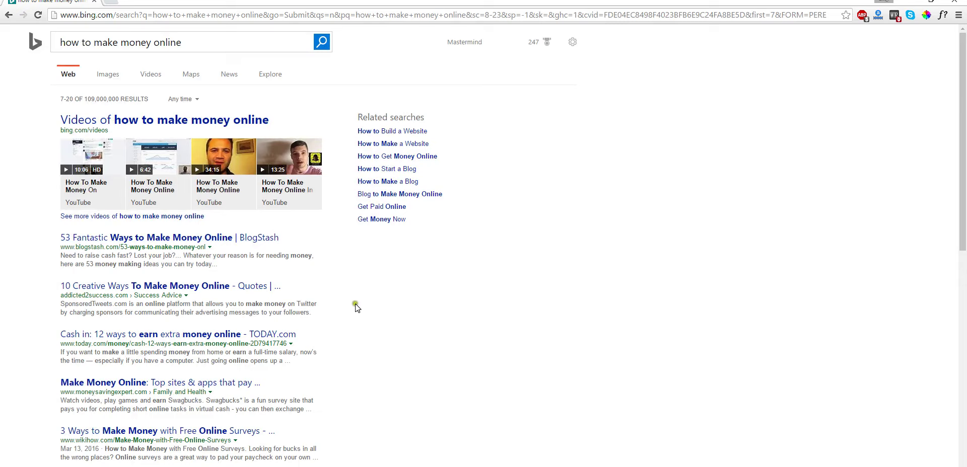
scroll(333, 315, "down", 5)
key("alt+Tab")
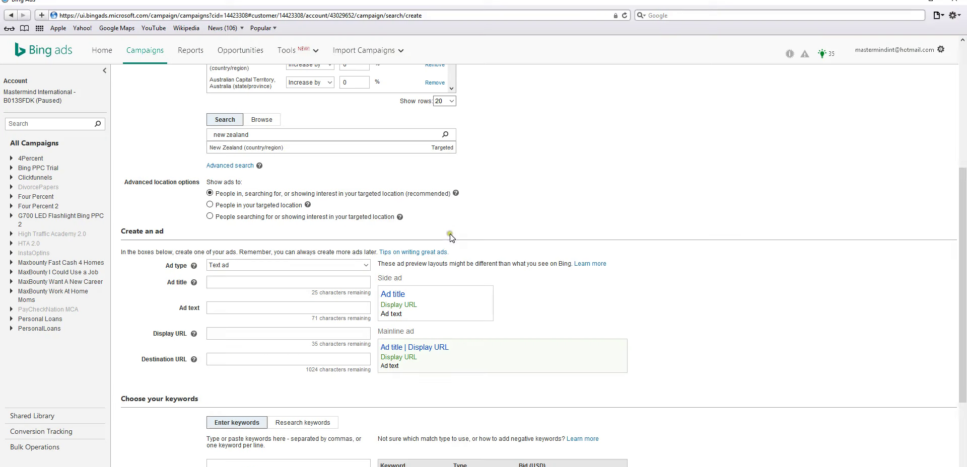
- Try "5 Ways To Make Money Onli" as the title of the new text ad, and clear it
left_click(226, 234)
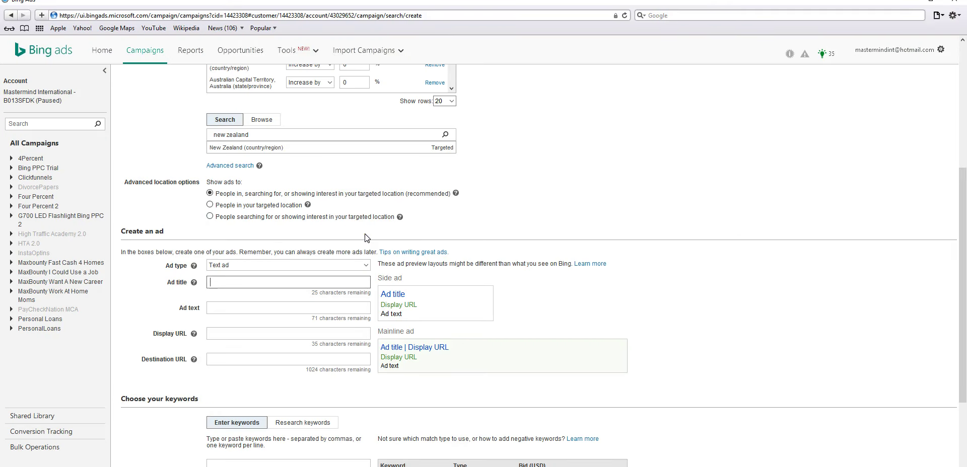
type("5 Ways ")
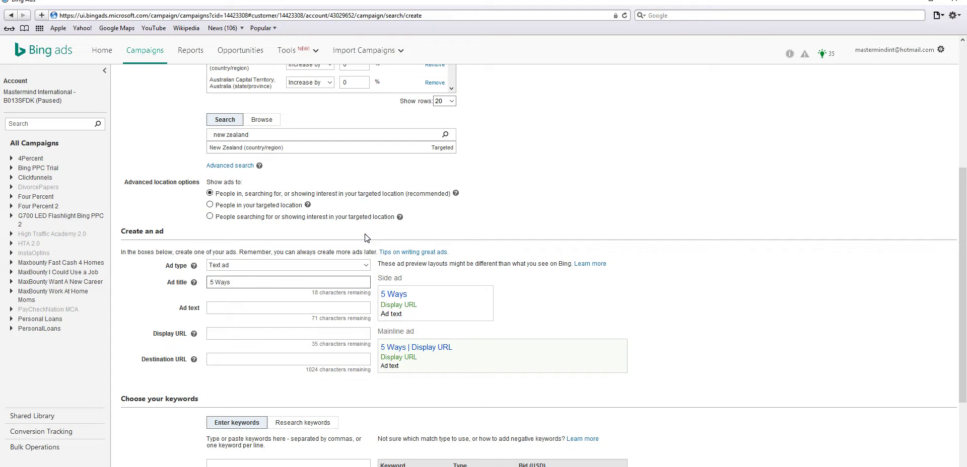
type("To Make ")
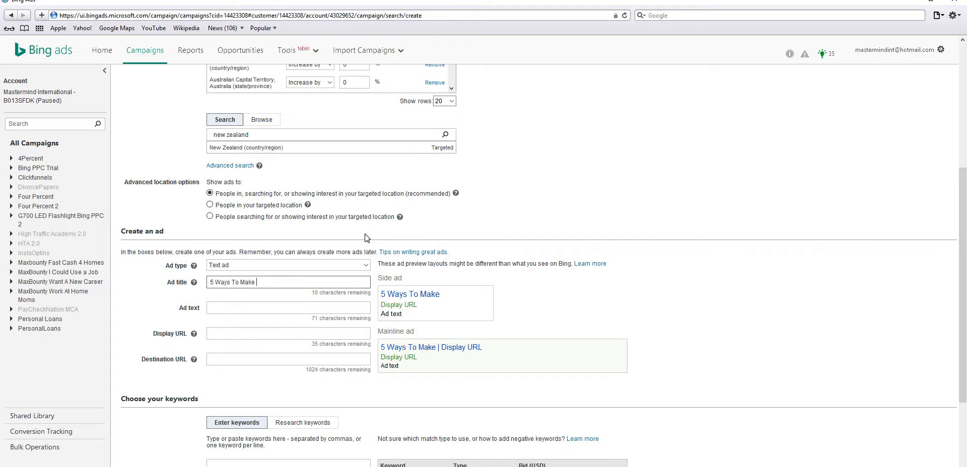
type("Money Onli")
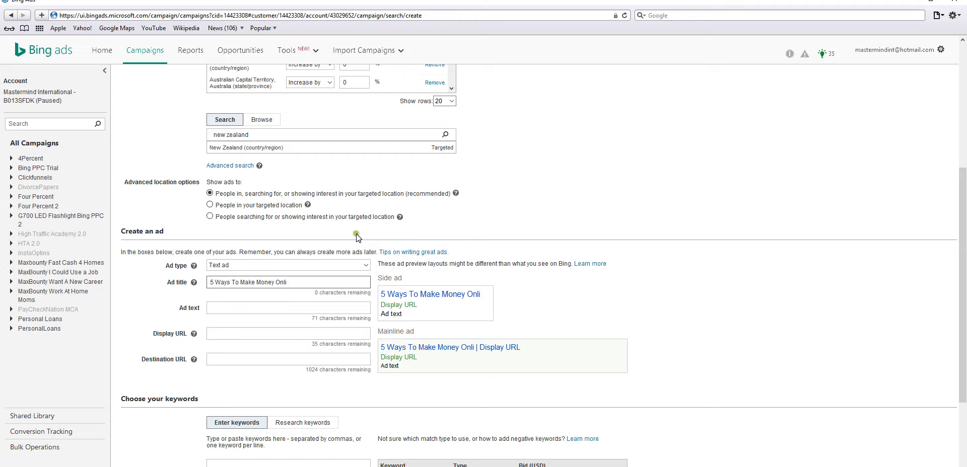
left_click_drag(301, 282, 164, 282)
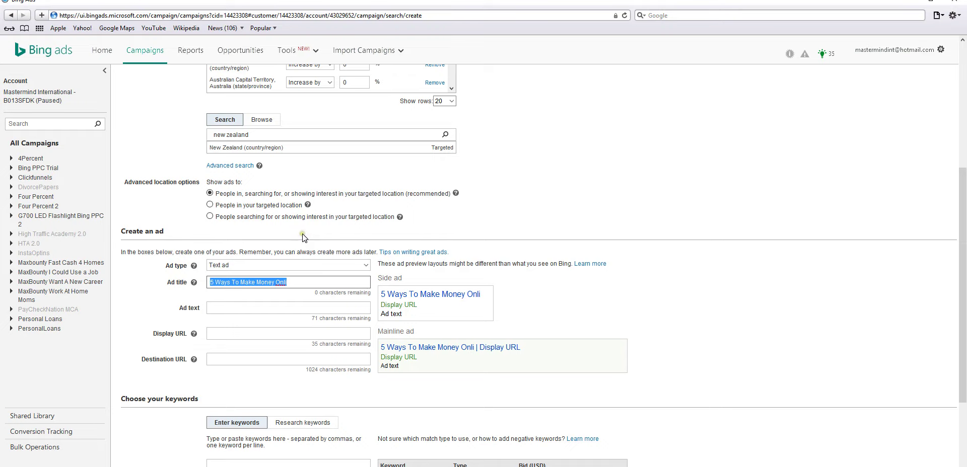
key("BackSpace")
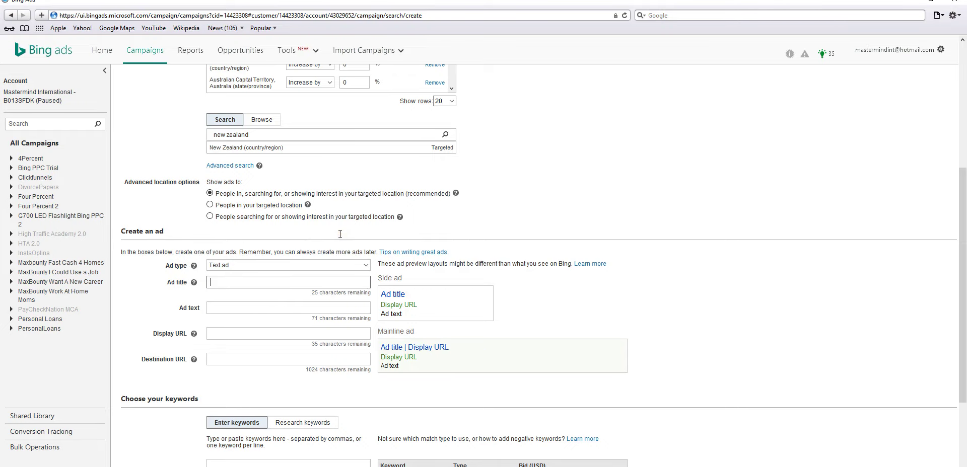
- Try "Best Ways To Make Money O" as the ad title, and remove it
type("Ways")
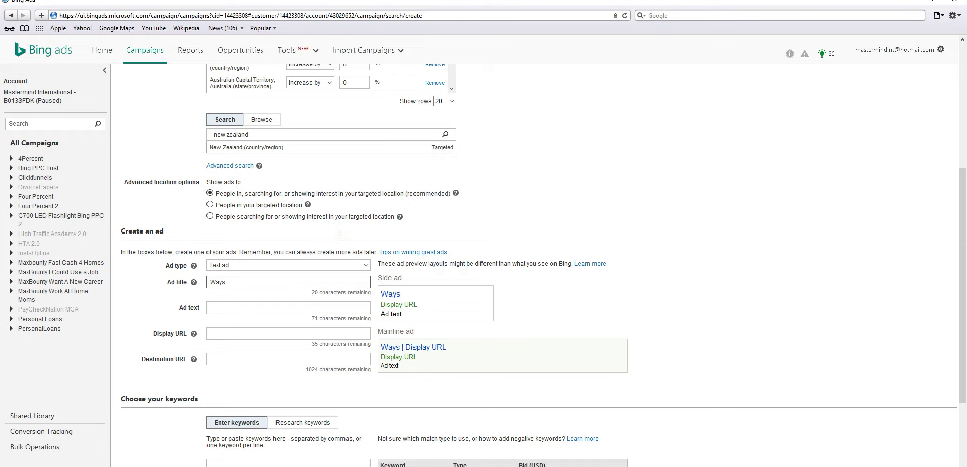
key("BackSpace")
key("BackSpace")
key("BackSpace")
key("BackSpace")
key("BackSpace")
type("Best Ways To Make Money O")
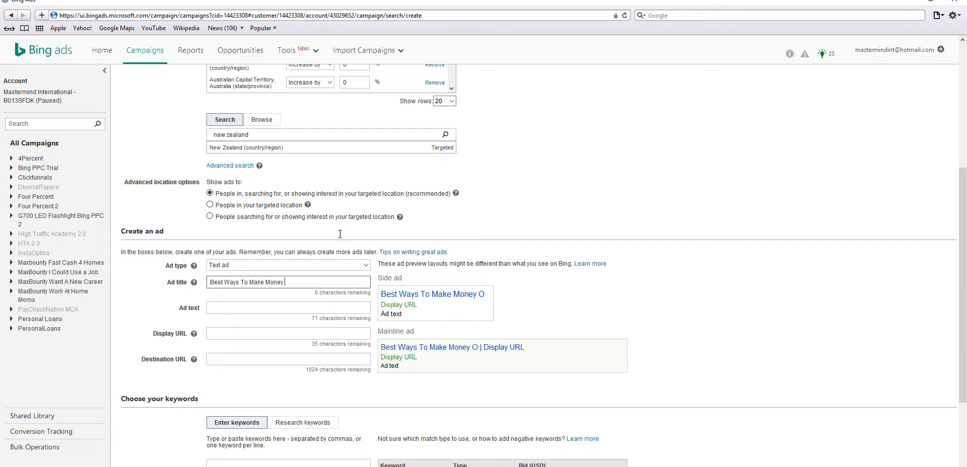
key("BackSpace")
key("BackSpace")
key("BackSpace")
key("BackSpace")
key("BackSpace")
key("BackSpace")
key("BackSpace")
key("BackSpace")
key("BackSpace")
key("BackSpace")
key("BackSpace")
key("BackSpace")
key("BackSpace")
key("BackSpace")
key("BackSpace")
key("BackSpace")
key("BackSpace")
key("BackSpace")
key("BackSpace")
key("BackSpace")
- Set the title of the new text ad to "Ways To Make Money Online"
type("Ways ")
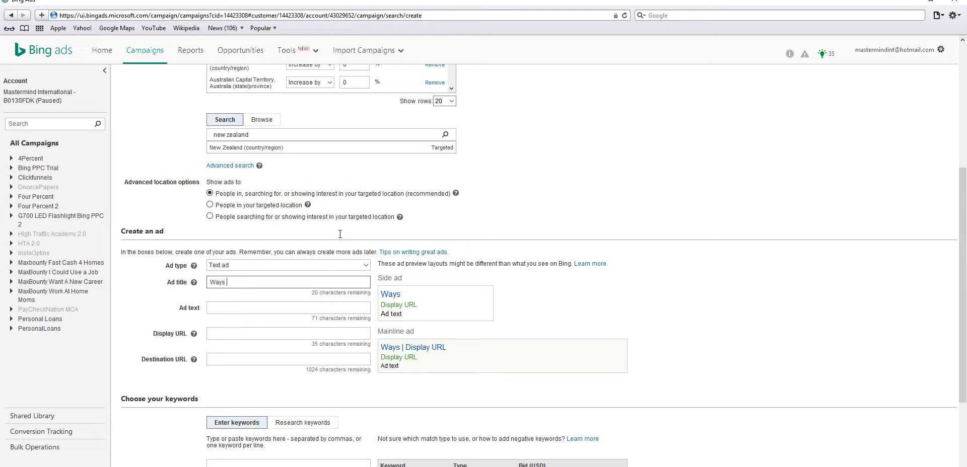
type("To Make Mon")
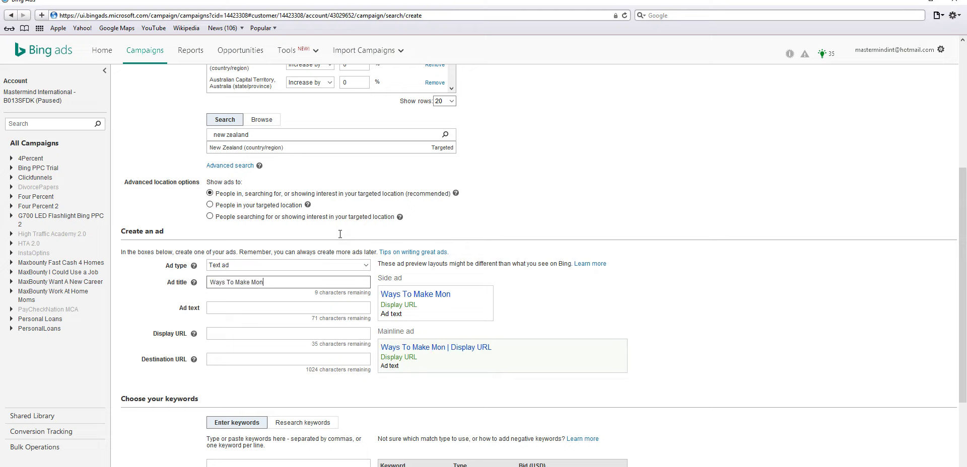
type("ey Online")
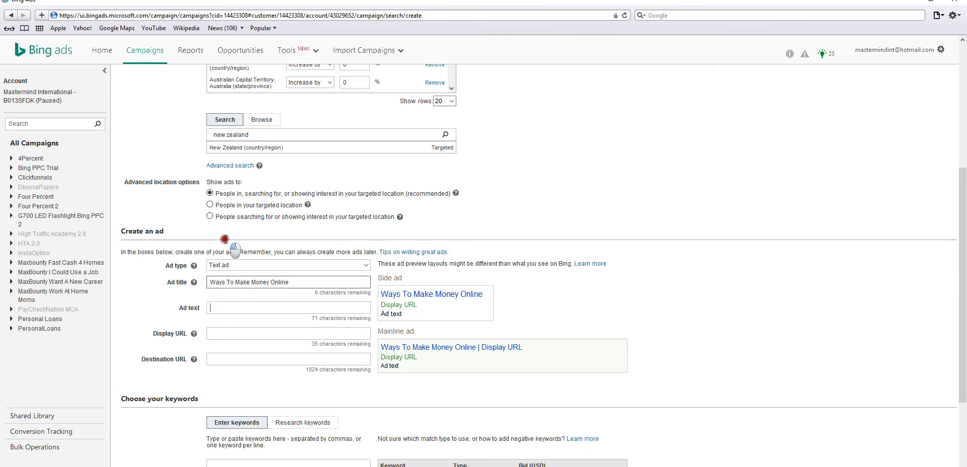
key("Tab")
- Switch to Firefox, open the "5 Fast Ways to Make Money" ad of Bing PPC Trial for editing and copy its ad text
key("alt")
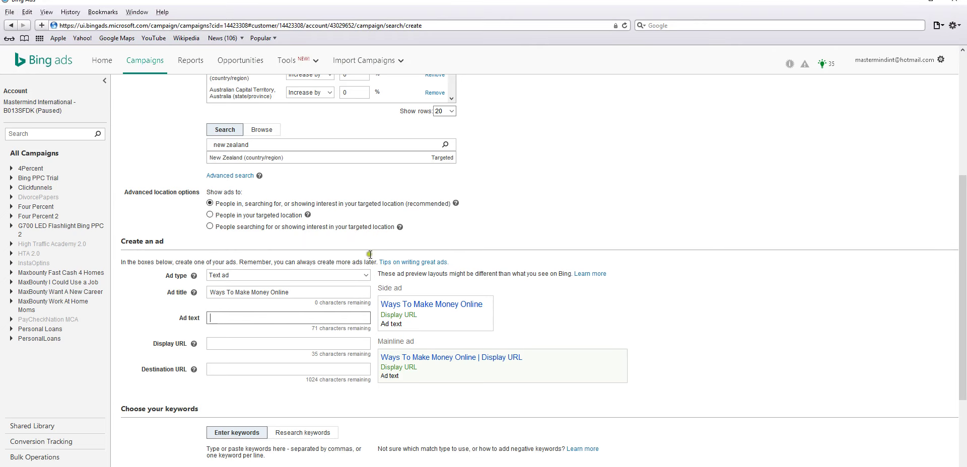
key("alt+Tab")
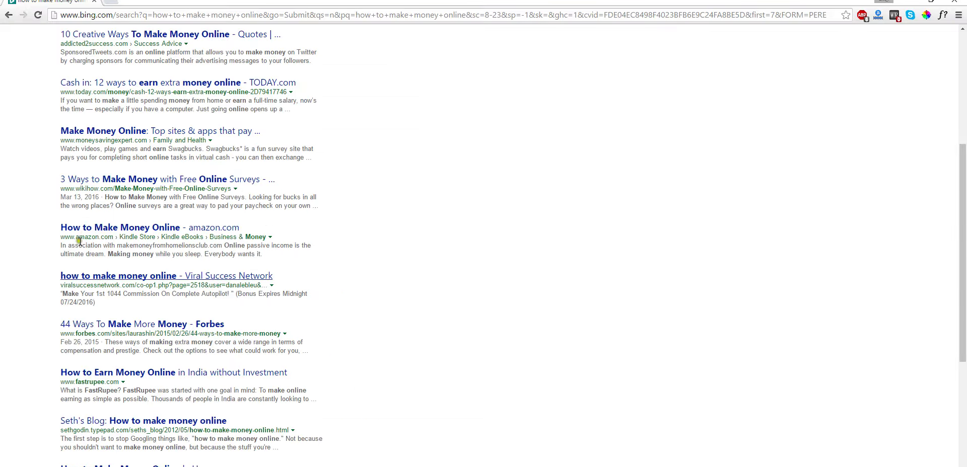
key("alt+Tab")
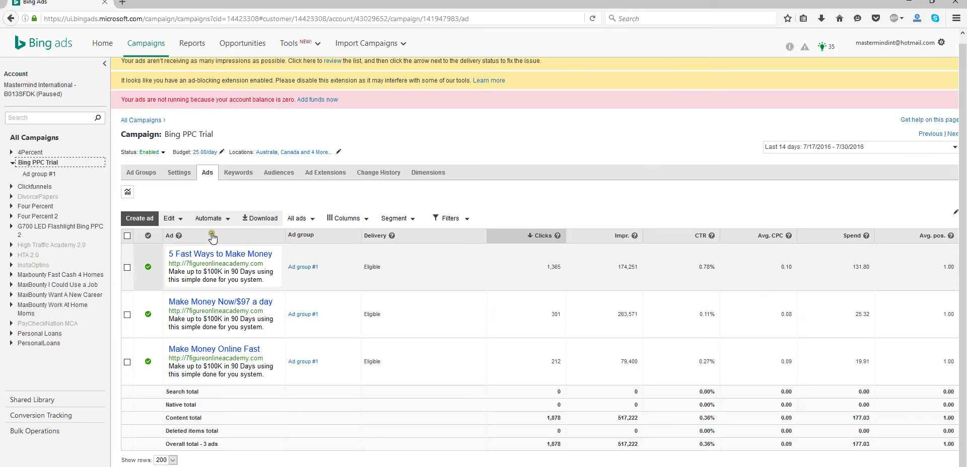
left_click(277, 250)
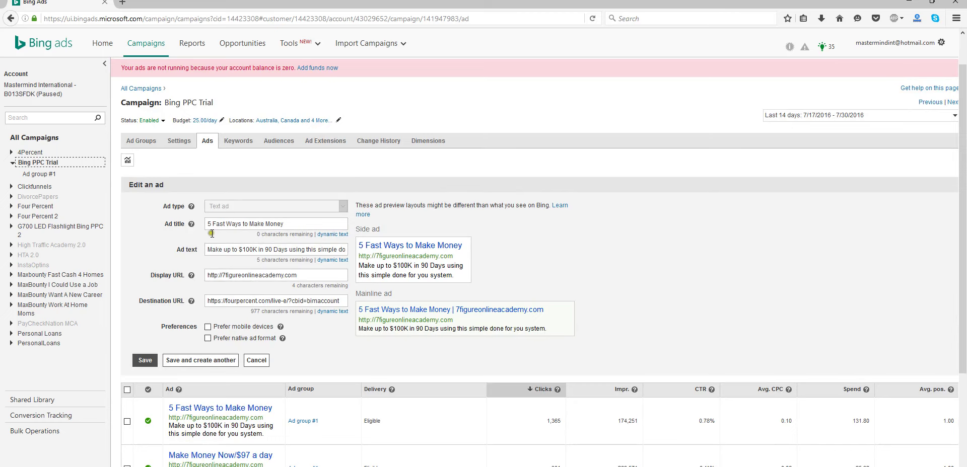
left_click_drag(207, 249, 372, 243)
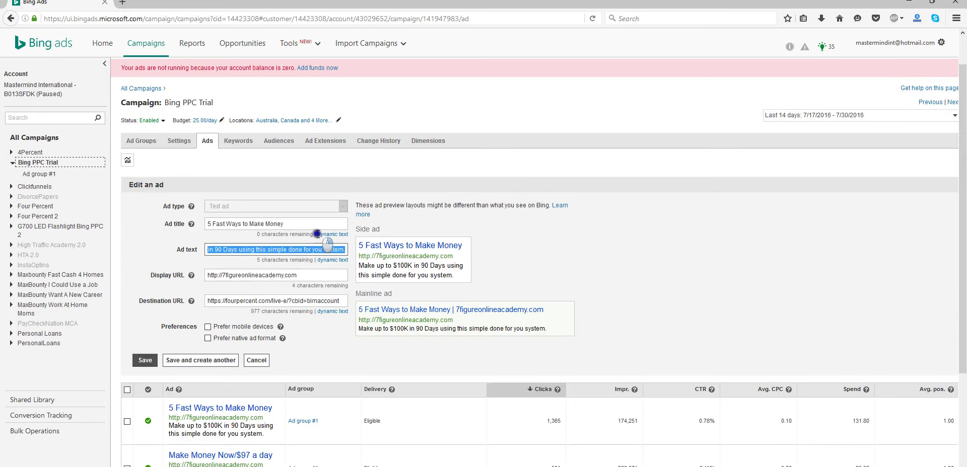
right_click(318, 251)
left_click(342, 283)
- Return to Safari and paste "Make up to $100K in 90 Days using this simple done for you system." as the new ad's text
key("alt+Tab")
key("alt+Tab")
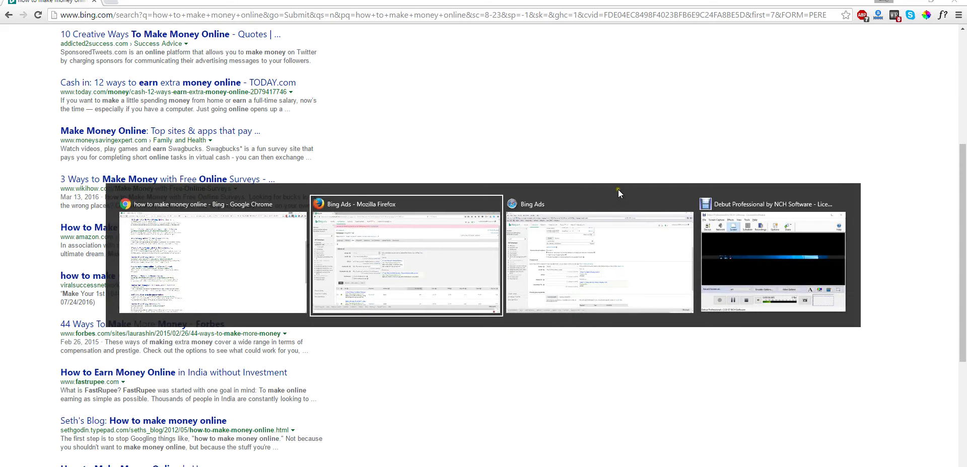
key("alt+Tab")
key("alt+Tab")
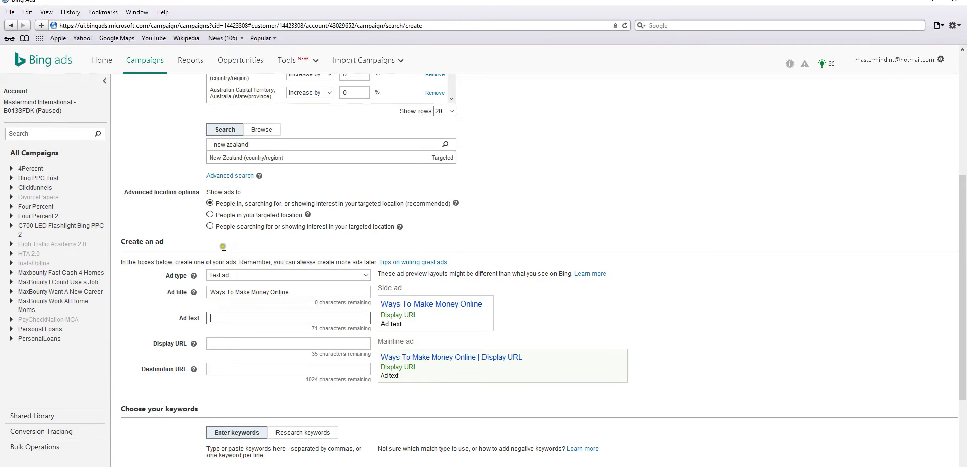
right_click(223, 318)
left_click(237, 345)
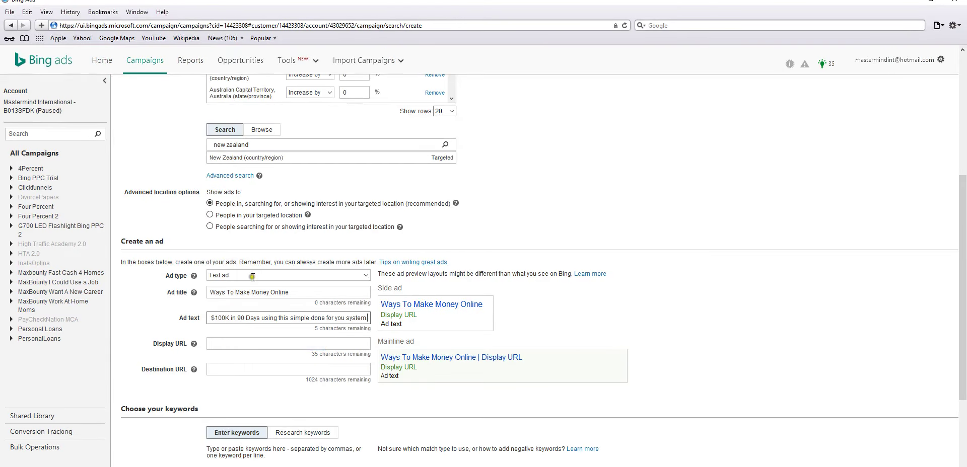
left_click_drag(221, 318, 189, 323)
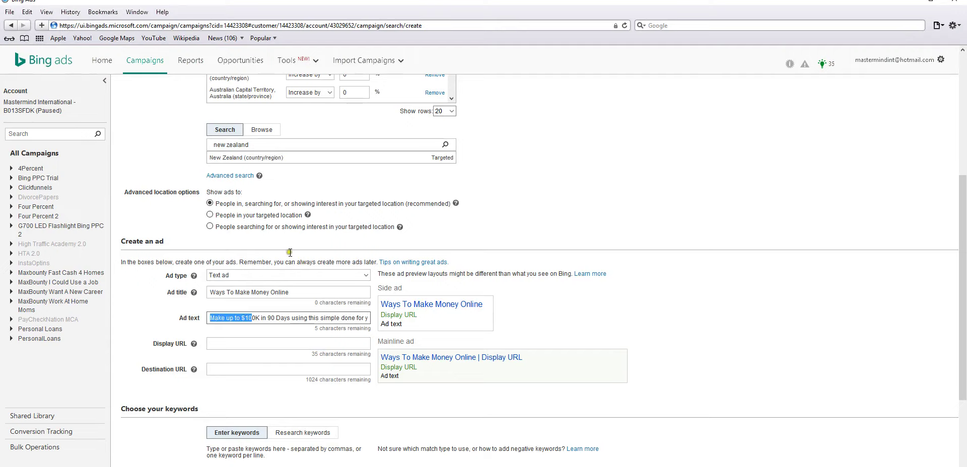
key("Tab")
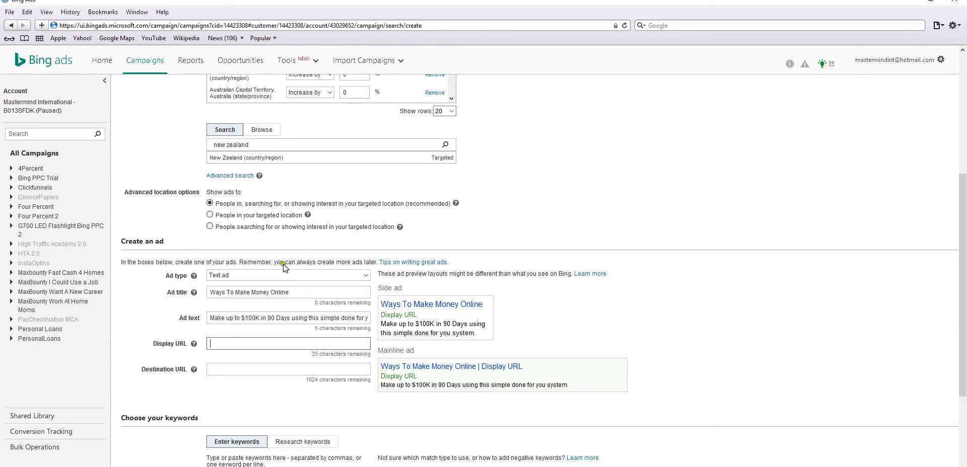
key("alt+Tab")
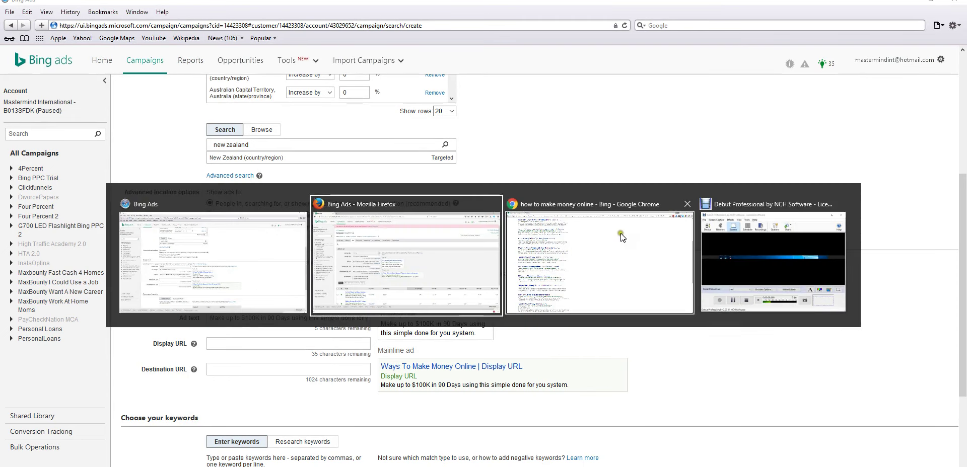
left_click_drag(339, 301, 334, 300)
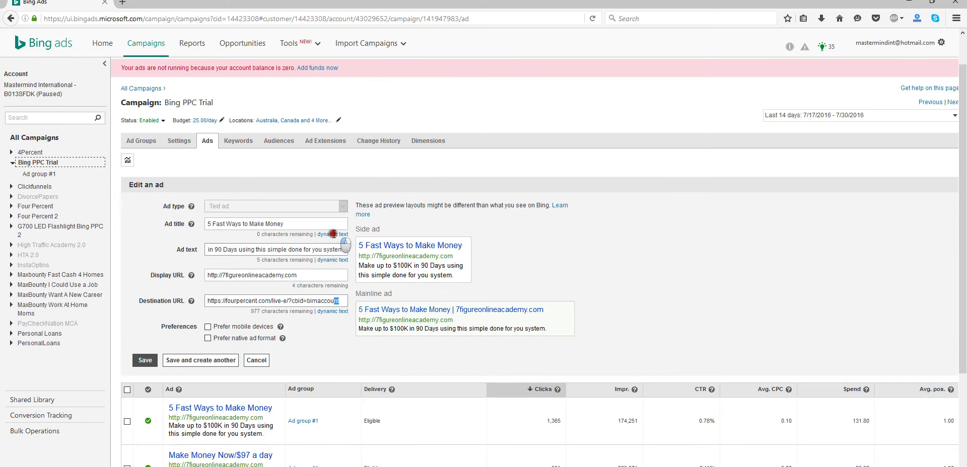
left_click_drag(334, 234, 192, 245)
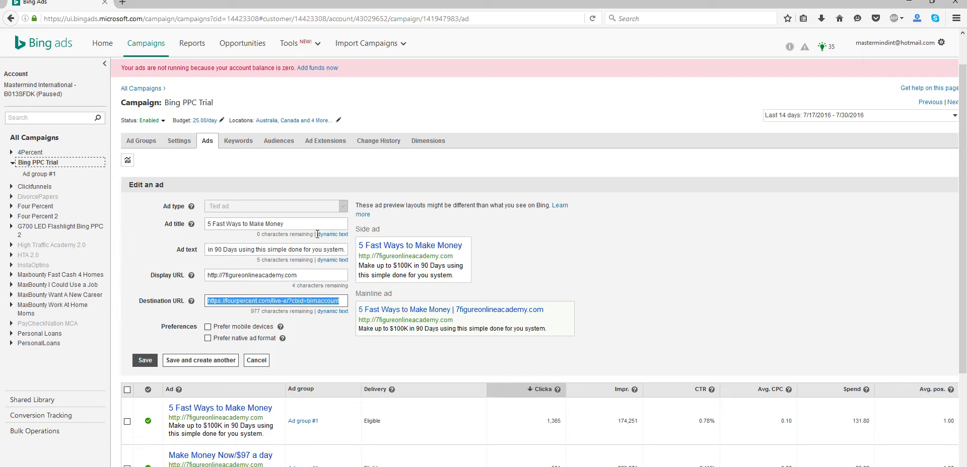
right_click(318, 304)
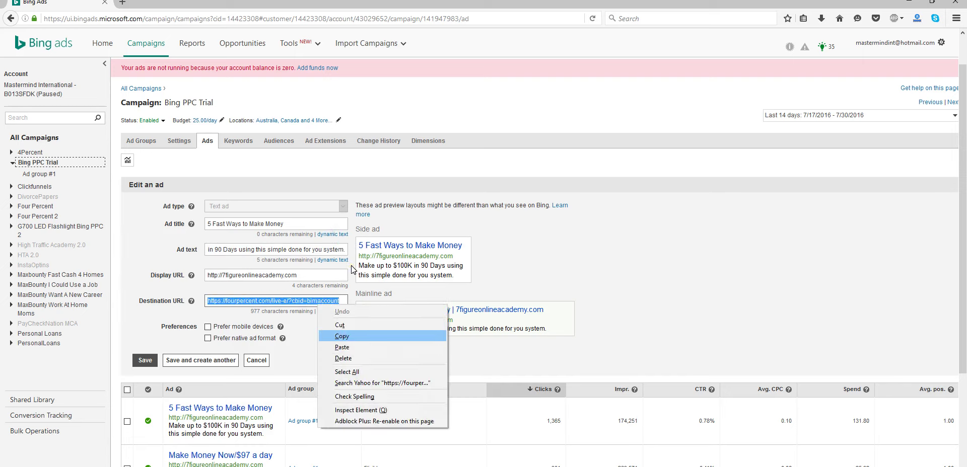
key("Return")
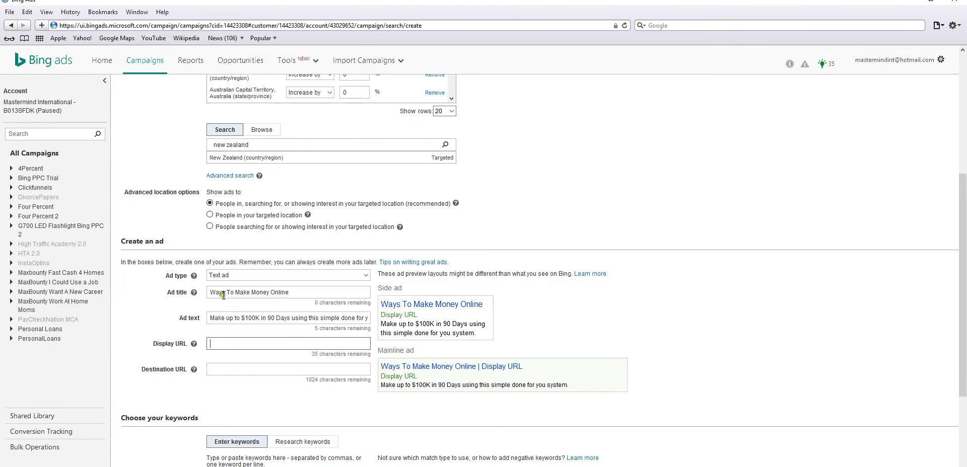
right_click(222, 369)
left_click(242, 393)
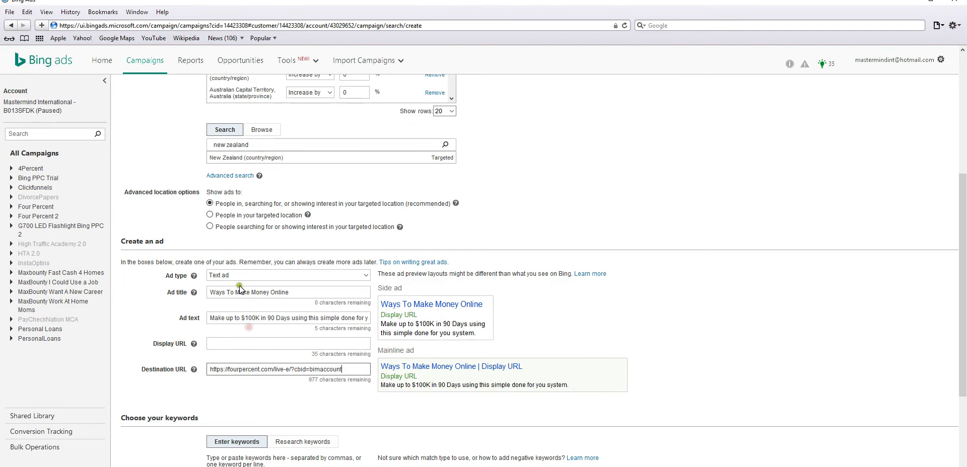
key("alt+Tab")
left_click(355, 269)
left_click_drag(317, 276, 184, 277)
right_click(242, 281)
key("Return")
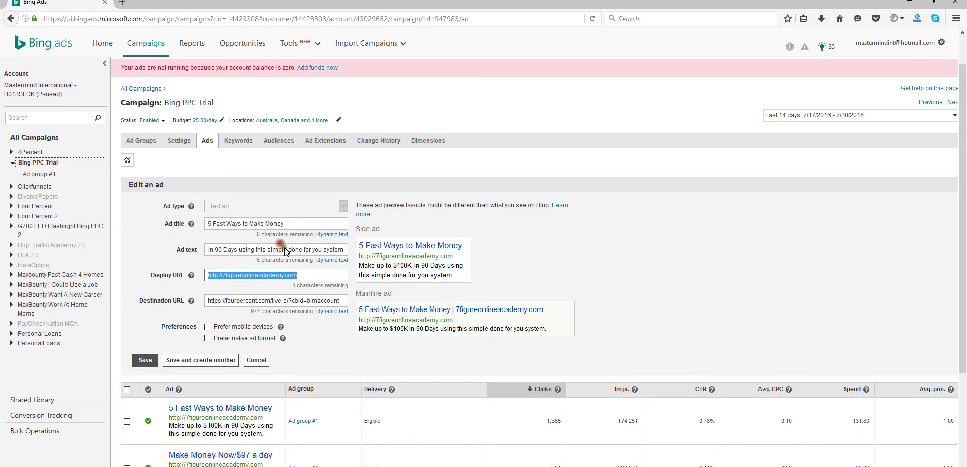
key("alt+Tab")
right_click(228, 344)
left_click(272, 369)
scroll(524, 311, "down", 2)
scroll(476, 303, "down", 2)
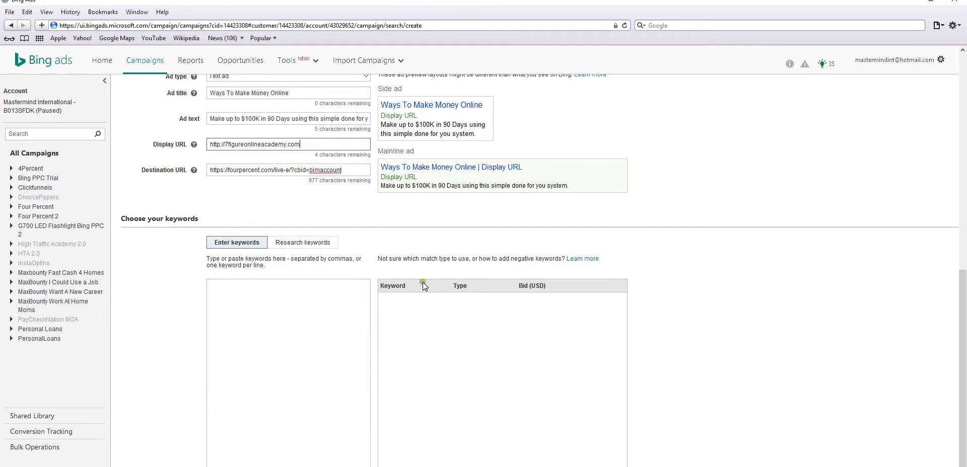
left_click(229, 242)
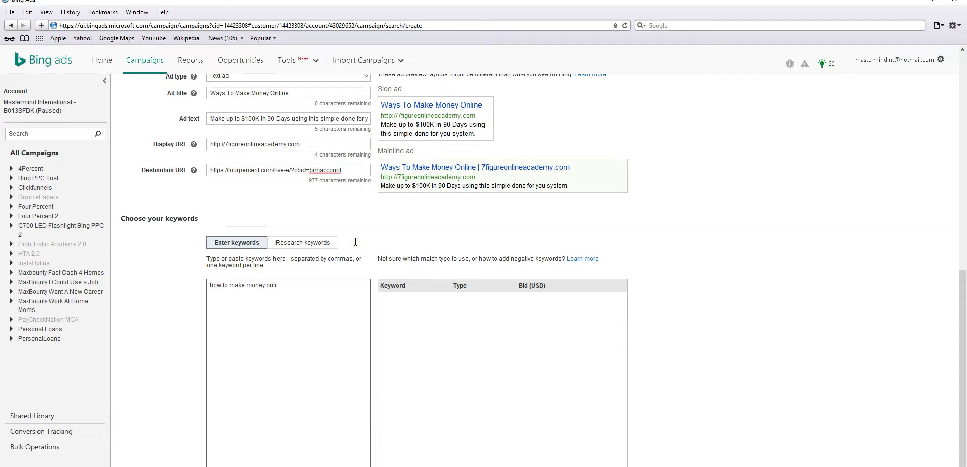
key("BackSpace")
key("BackSpace")
key("BackSpace")
key("BackSpace")
key("BackSpace")
key("BackSpace")
key("BackSpace")
key("BackSpace")
key("BackSpace")
key("BackSpace")
key("BackSpace")
key("BackSpace")
key("BackSpace")
key("BackSpace")
key("BackSpace")
- Research keywords containing the phrase "make money online"
left_click(319, 242)
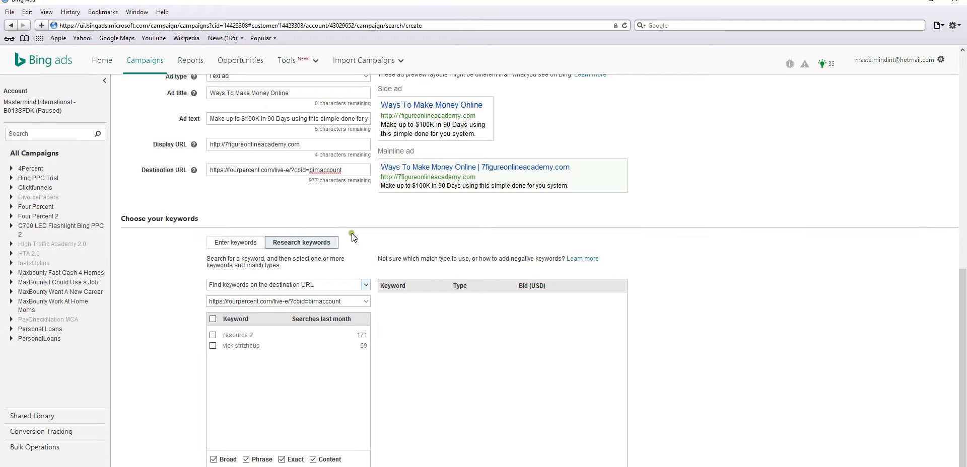
left_click(366, 285)
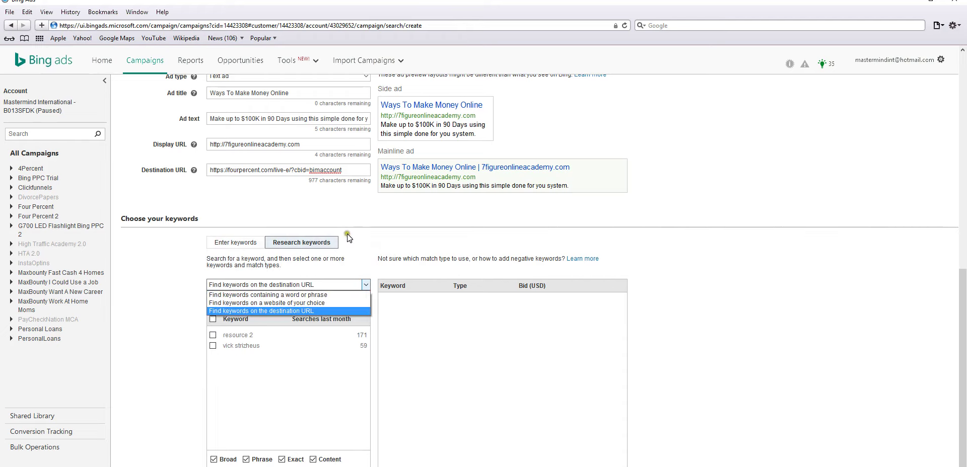
key("Up")
key("Up")
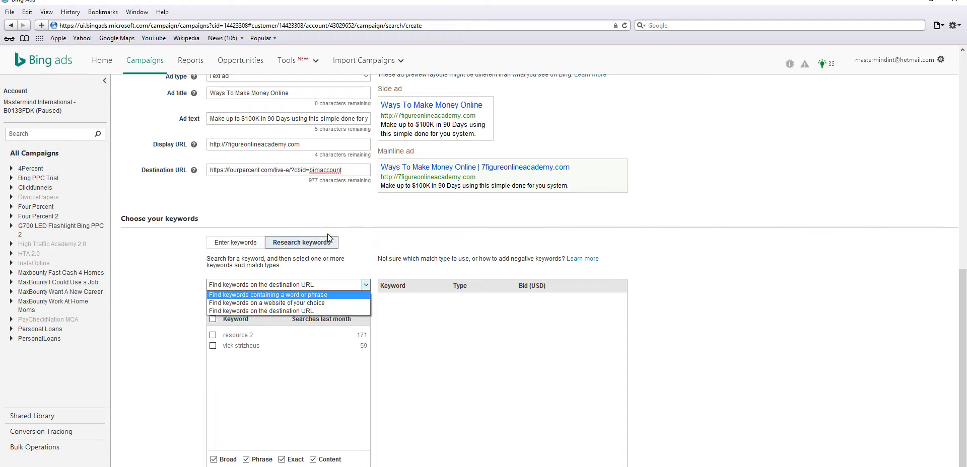
key("Return")
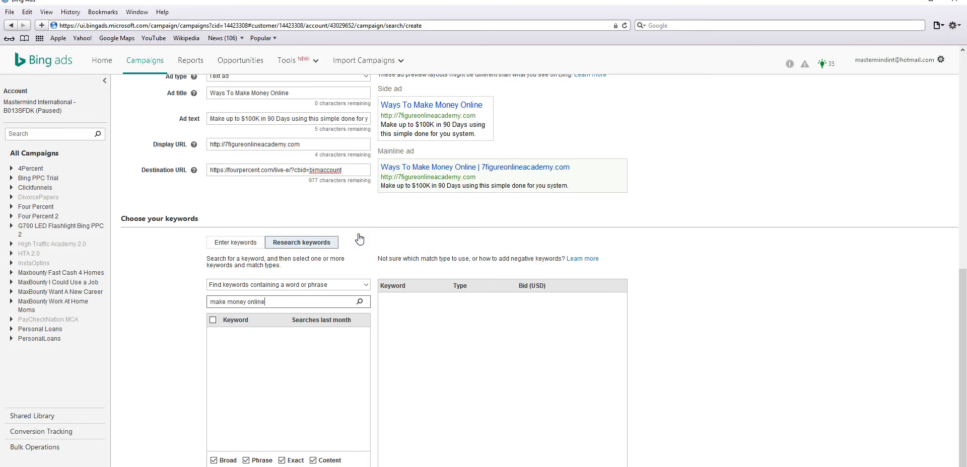
key("Return")
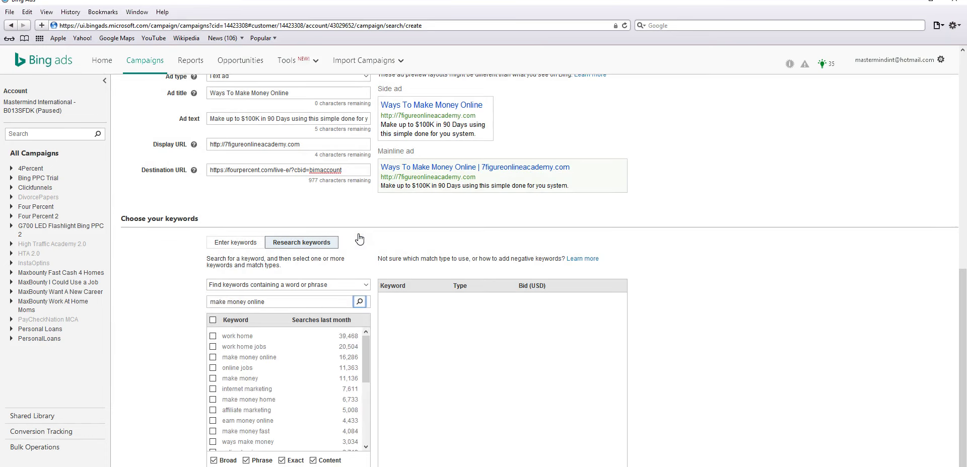
left_click_drag(368, 342, 359, 256)
left_click(212, 320)
scroll(370, 373, "down", 10)
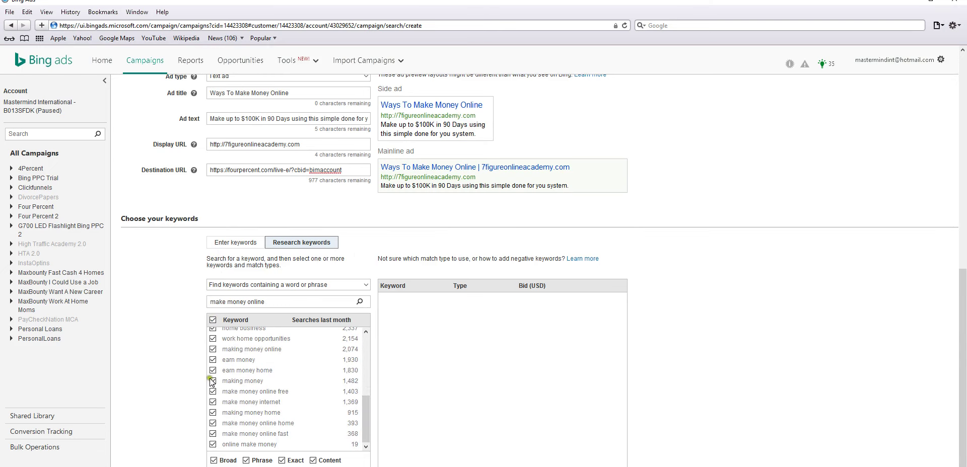
left_click(212, 444)
scroll(395, 385, "down", 1)
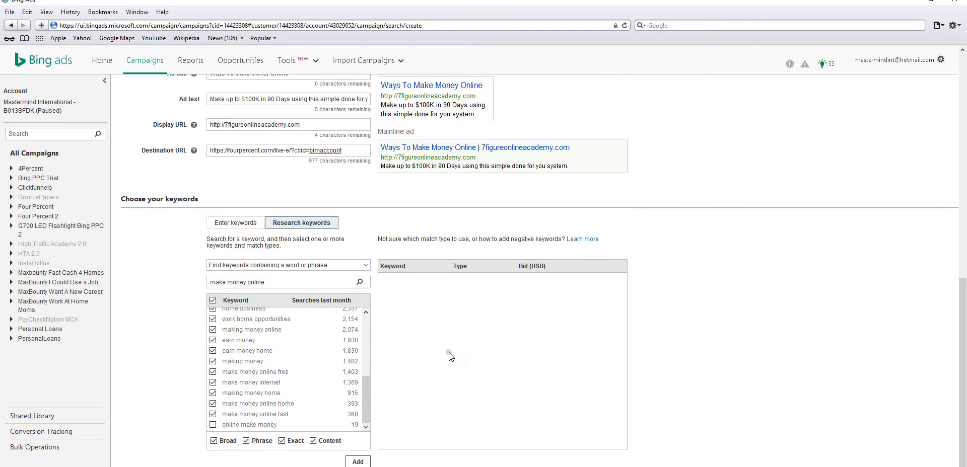
left_click(358, 462)
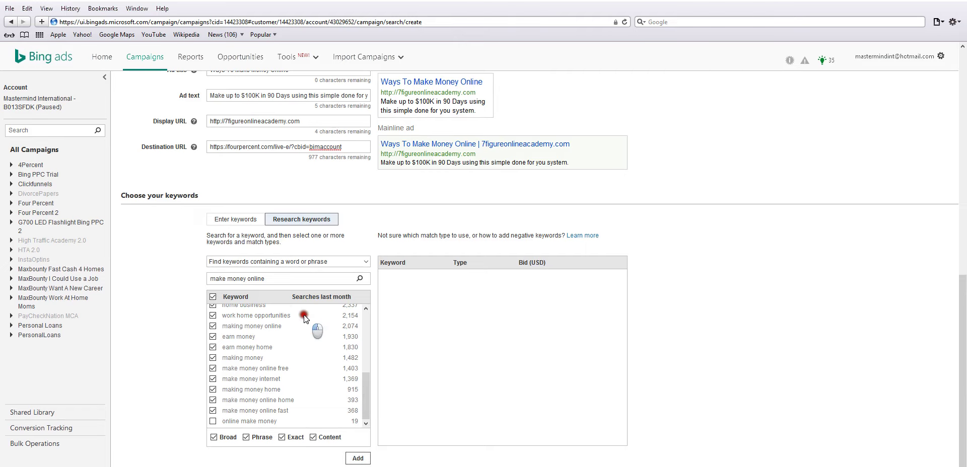
left_click(213, 297)
- Add the researched keywords work home, work home jobs, make money online, online jobs and make money to the campaign's keyword list
mouse_move(367, 398)
left_mouse_down()
mouse_move(361, 298)
mouse_move(363, 322)
left_mouse_up()
left_click(370, 301)
scroll(368, 328, "up", 5)
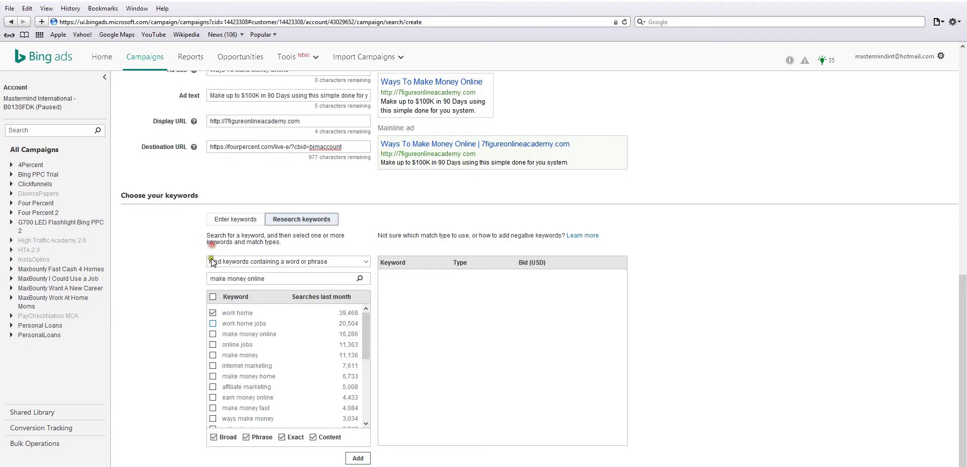
left_click(213, 324)
left_click(213, 334)
key("space")
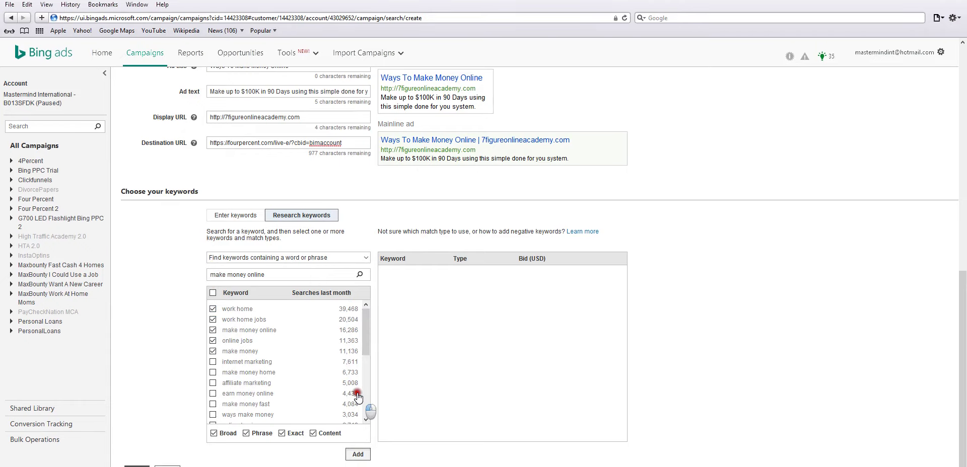
left_click(357, 455)
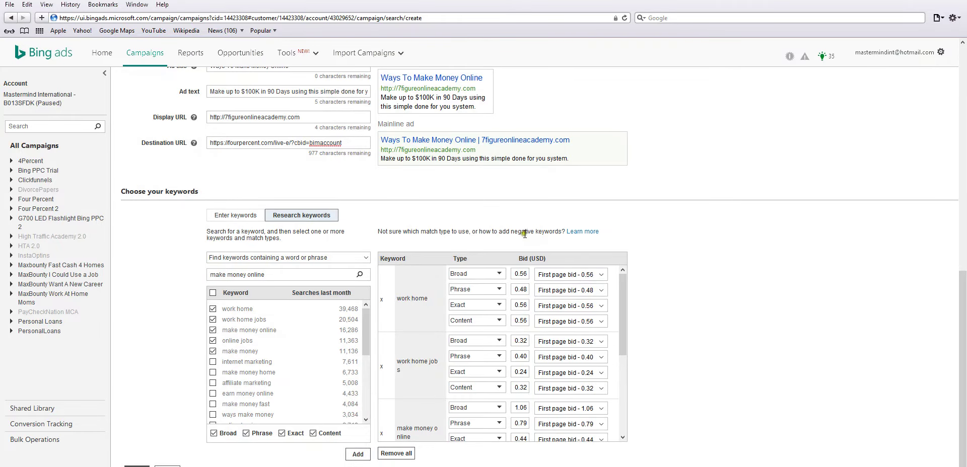
- Set the Broad match bid of the keyword work home to 0.50 USD
left_click_drag(525, 274, 528, 274)
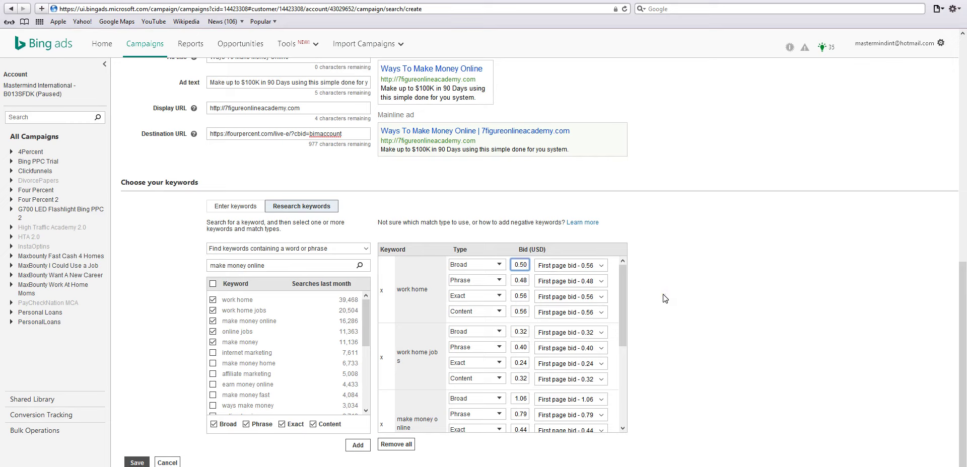
key("Tab")
key("Tab")
key("Tab")
key("Tab")
key("Tab")
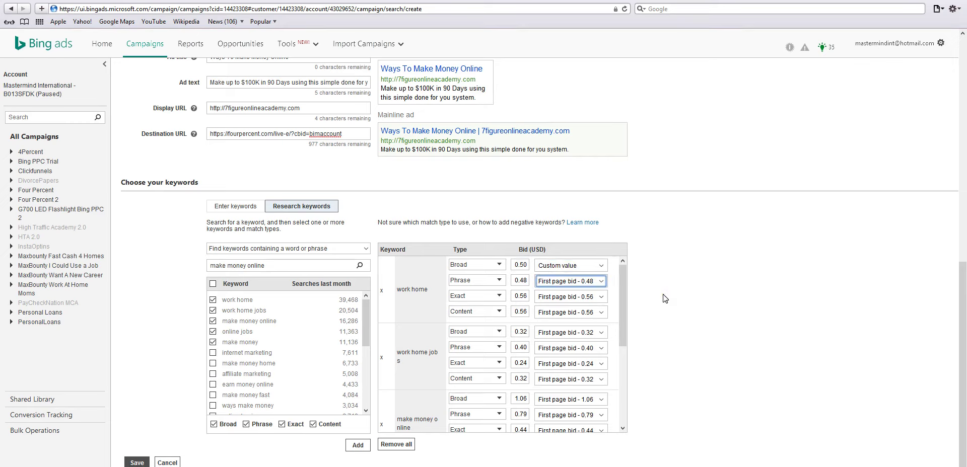
key("Tab")
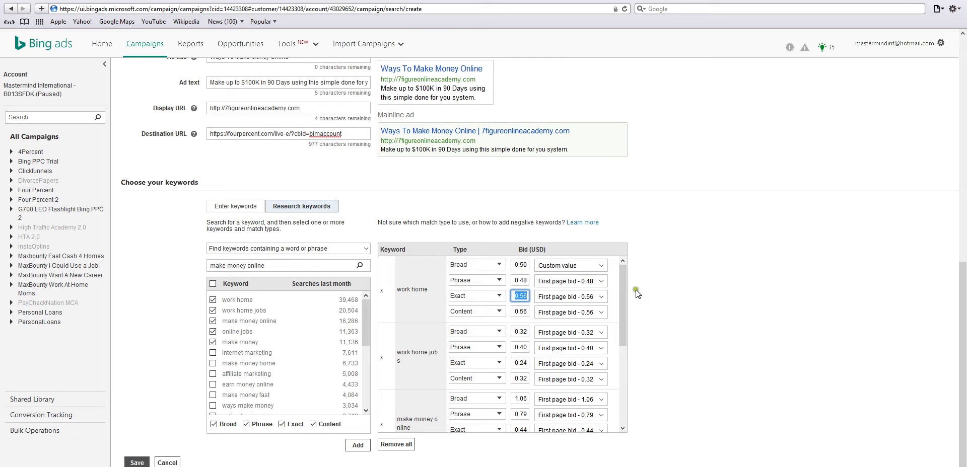
- Copy the 0.50 Broad bid of the keyword work home into its Exact and Content bids
right_click(520, 265)
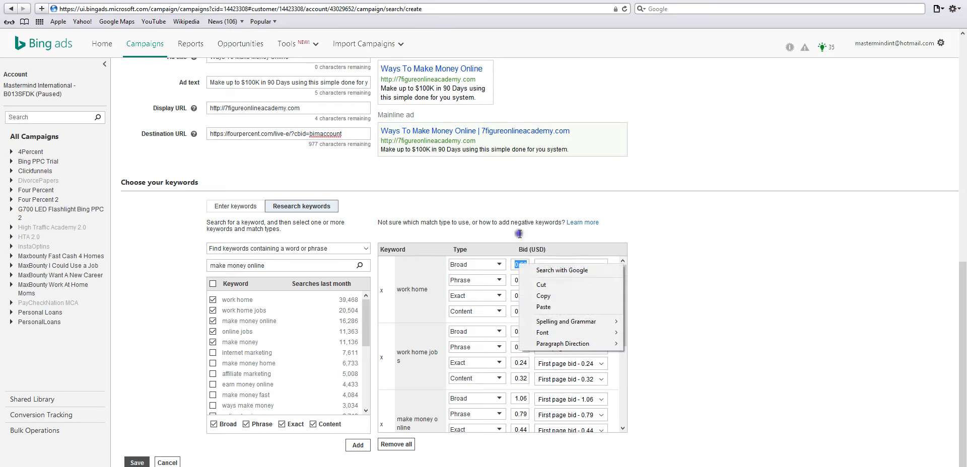
left_click(544, 296)
key("Tab")
key("Tab")
key("Tab")
key("Tab")
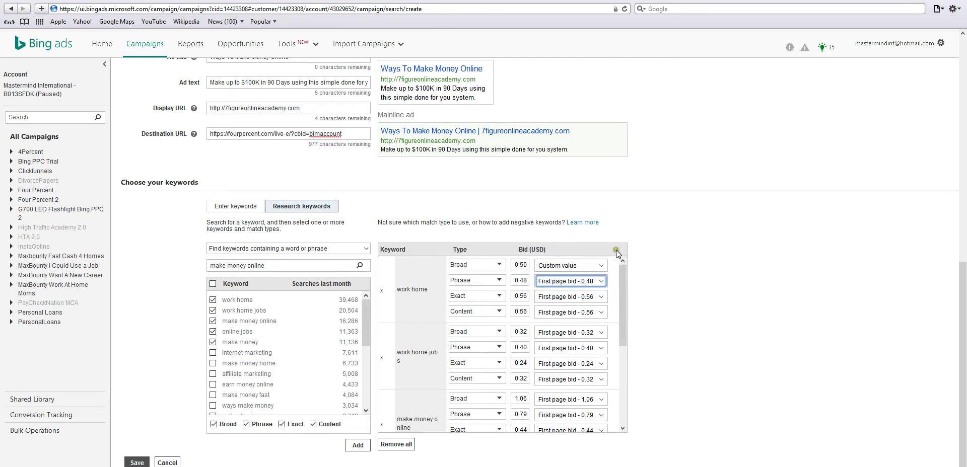
key("Tab")
key("Tab")
key("ctrl+v")
key("Tab")
key("Tab")
key("Tab")
key("ctrl+v")
- Set the Broad and Phrase bids of the keyword make money online to 0.50 USD
key("Tab")
key("Tab")
key("Tab")
key("Tab")
key("Tab")
key("Tab")
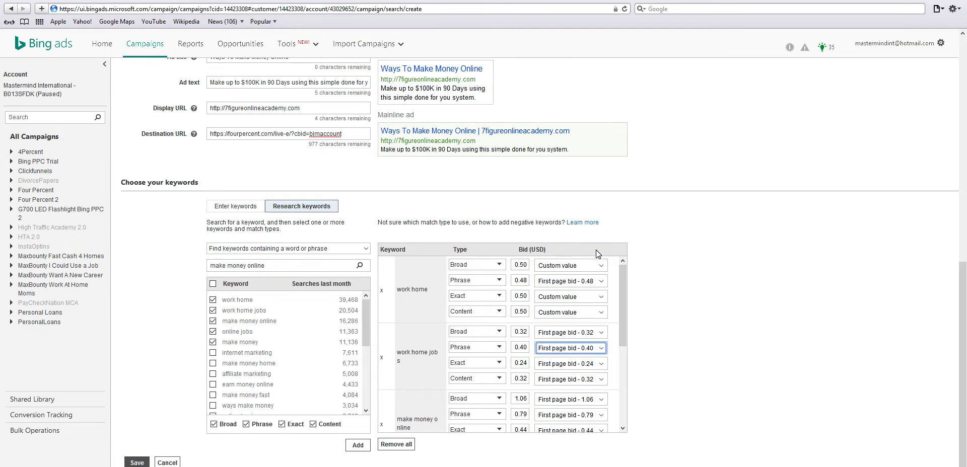
key("Tab")
key("Tab")
key("Tab")
key("Tab")
key("Tab")
key("Tab")
key("Tab")
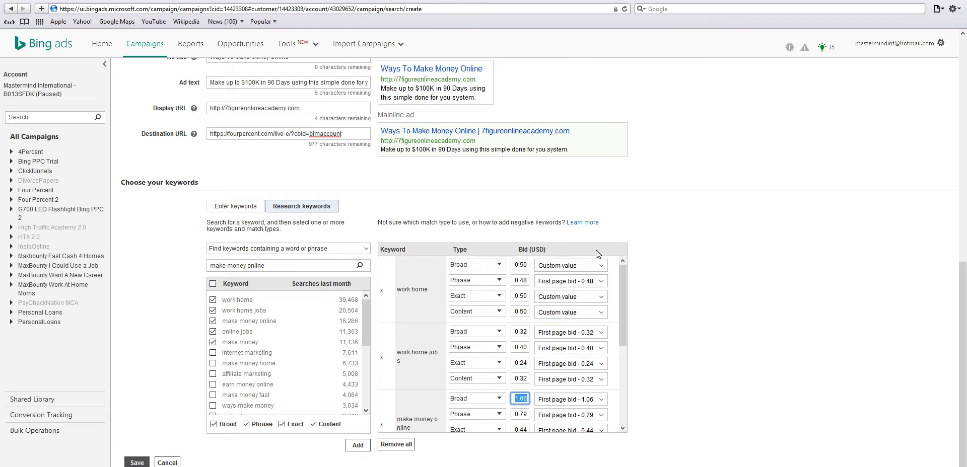
type("0.50")
scroll(596, 250, "down", 3)
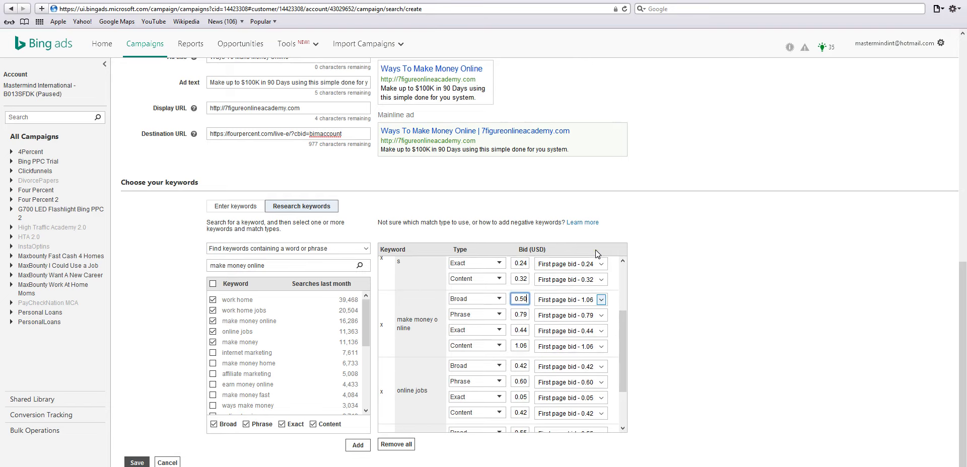
key("Tab")
key("Tab")
key("Tab")
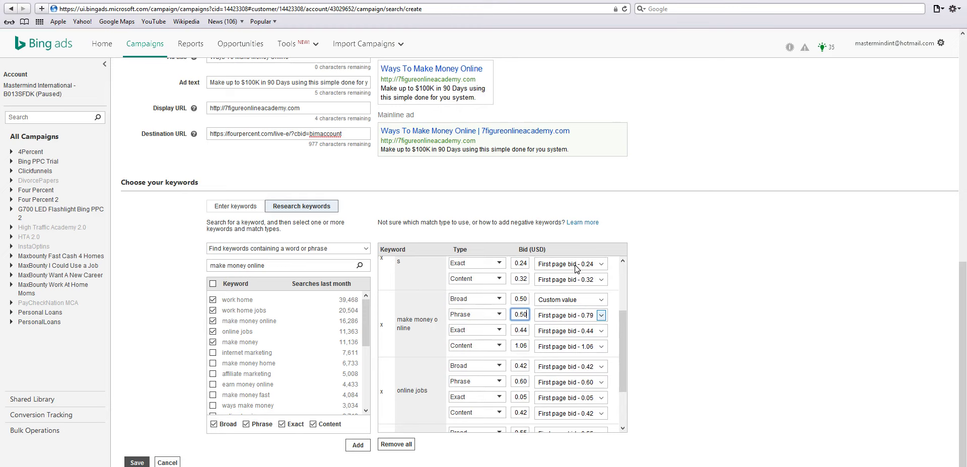
type("0.50")
- Set the Content bid of make money online and the Phrase bid of online jobs to 0.50 USD
key("Tab")
key("Tab")
key("Tab")
key("Tab")
key("Tab")
key("Tab")
key("Tab")
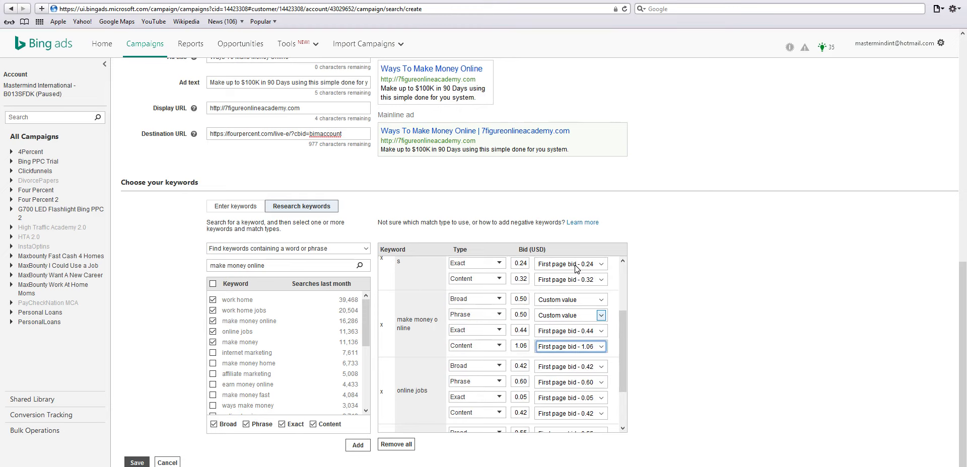
key("shift+Tab")
type("0.50")
key("Tab")
key("Tab")
key("Tab")
key("Tab")
key("Tab")
key("Tab")
key("Tab")
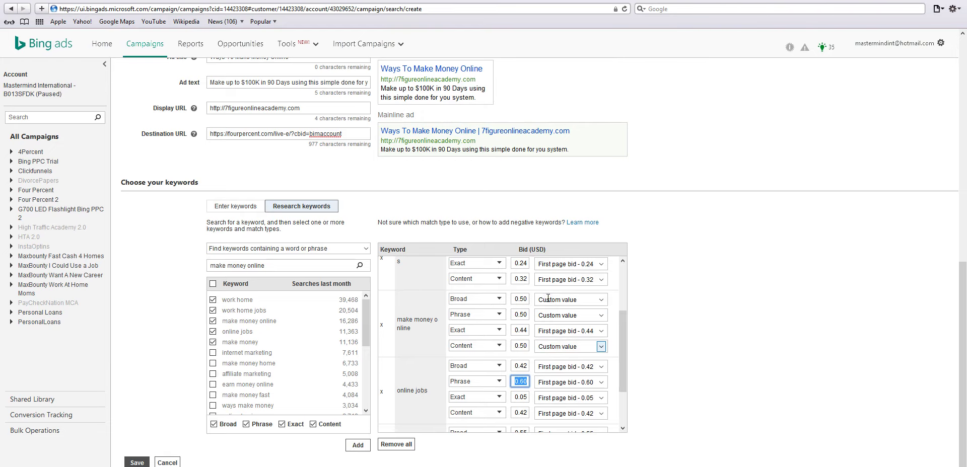
type("0.50")
- Set the Broad and Phrase bids of the keyword make money to 0.50 USD
key("Tab")
key("Tab")
key("Tab")
key("Tab")
key("Tab")
key("Tab")
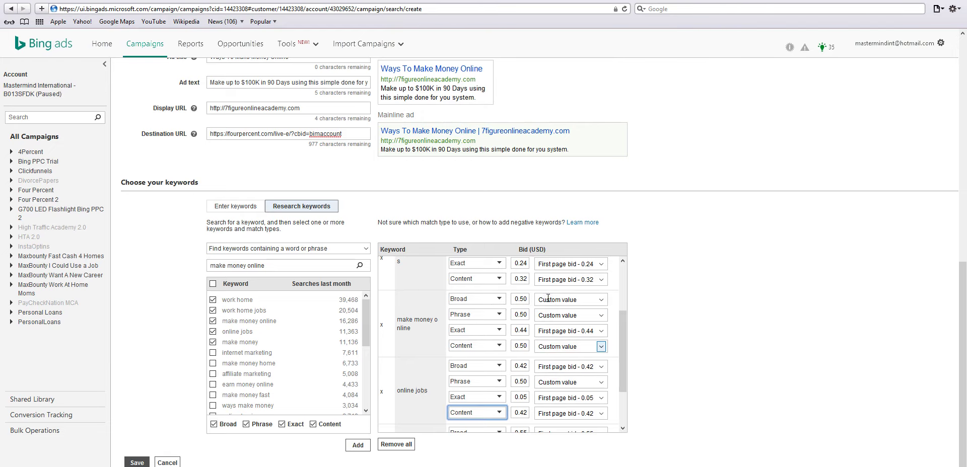
key("Tab")
key("Tab")
key("Tab")
key("Tab")
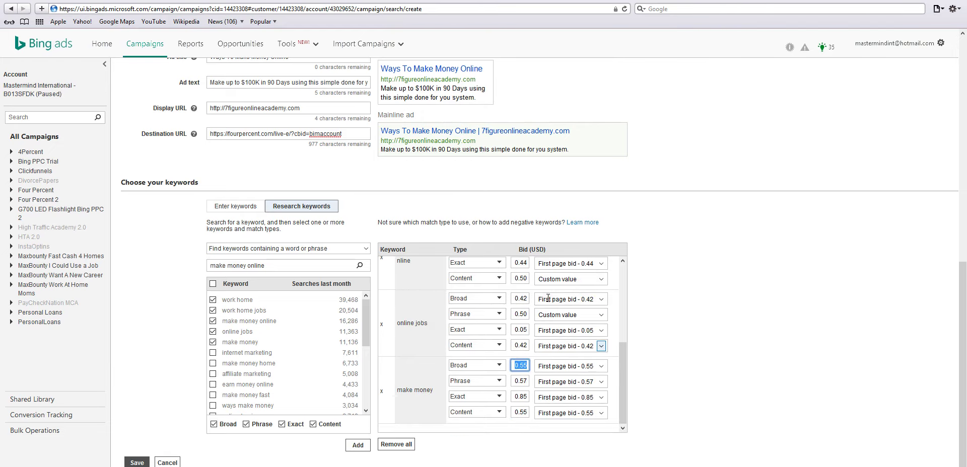
type("0.50")
key("Tab")
key("Tab")
key("Tab")
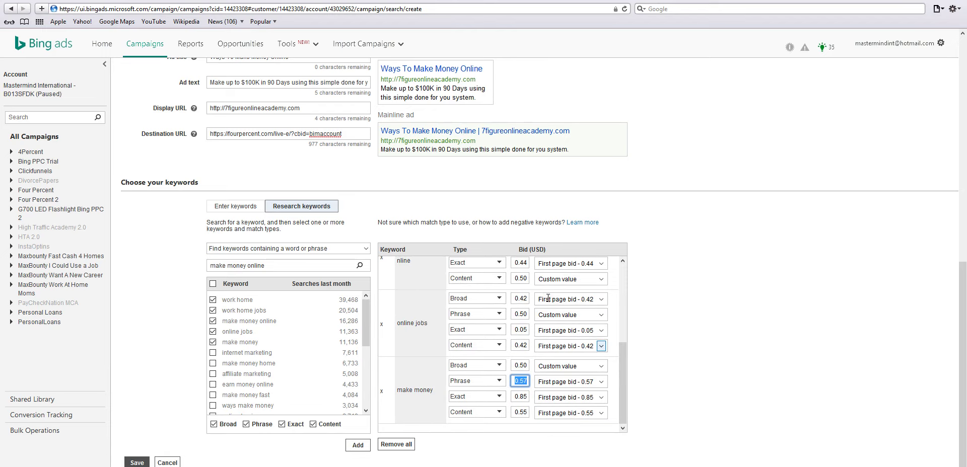
type("0.50")
- Set the Exact and Content bids of the keyword make money to 0.50 USD
key("Tab")
key("Tab")
key("Tab")
type("0.50")
key("Tab")
key("Tab")
key("Tab")
type("0.50")
key("Tab")
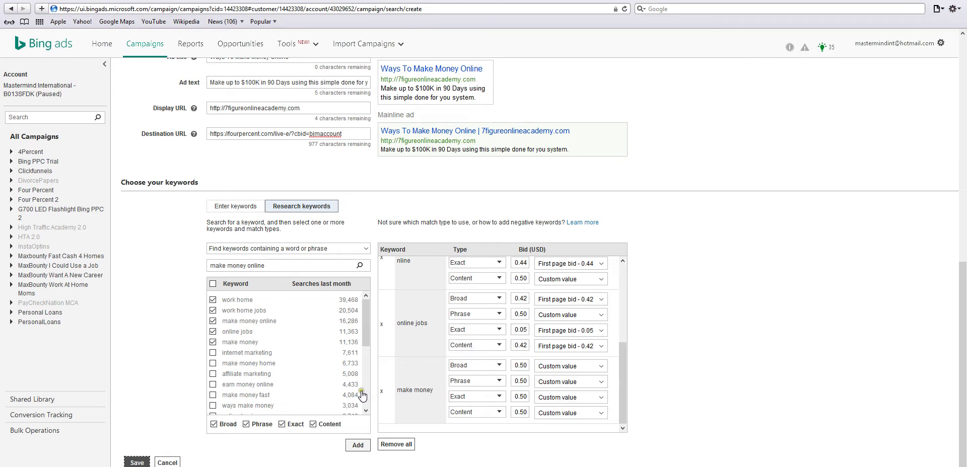
- Replace the keyword research phrase with "ways to make money online" and run the search
left_click_drag(271, 266, 156, 233)
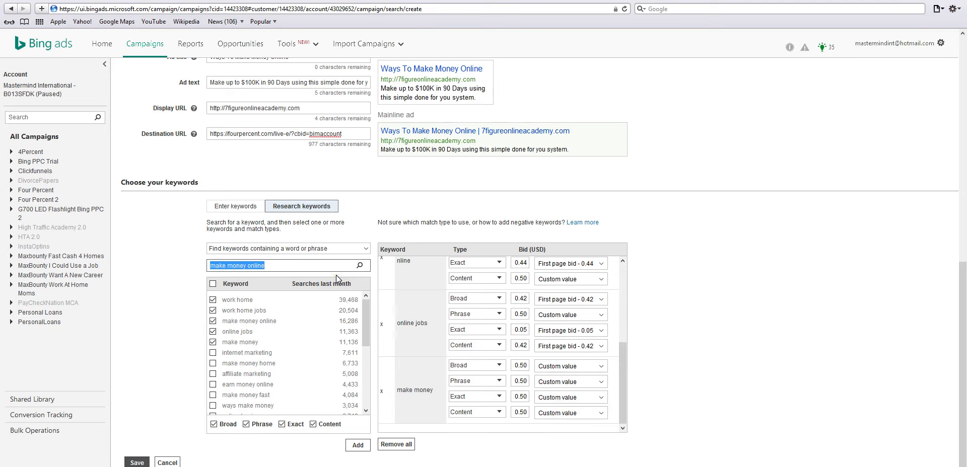
type("ways to mke")
key("BackSpace")
key("BackSpace")
type("ake money online")
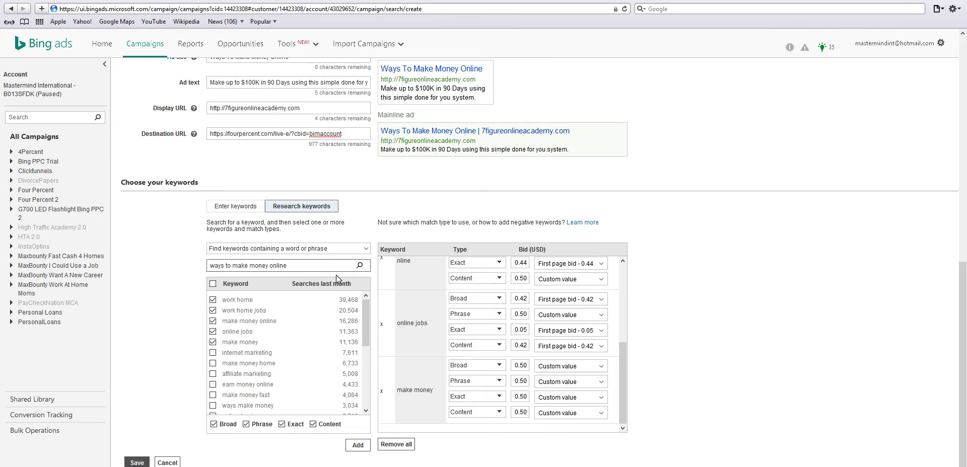
key("Return")
- Select work home, work home jobs, make money online, online jobs and internet marketing from the suggestions and add them to the keyword list
left_click(212, 300)
left_click(212, 310)
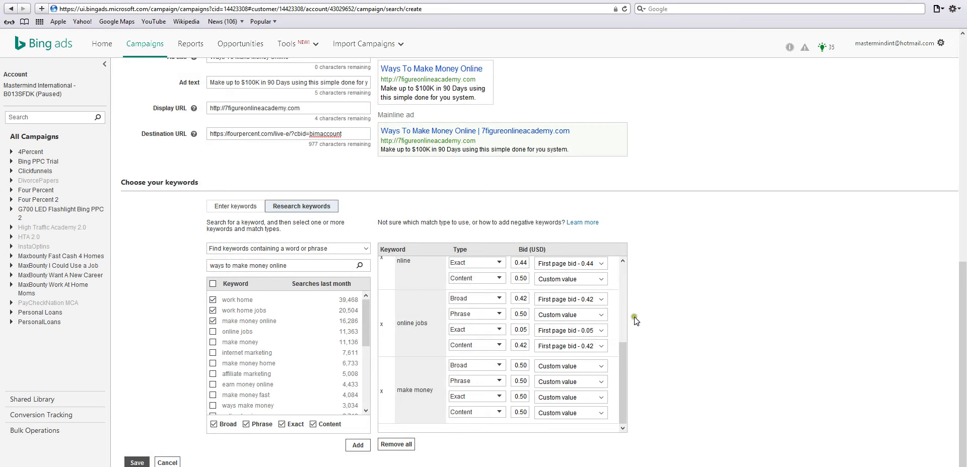
left_click_drag(623, 352, 622, 234)
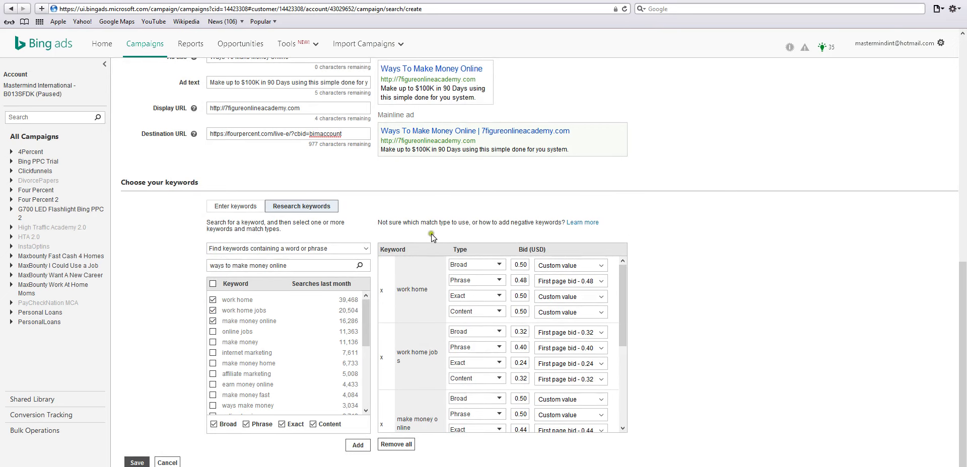
left_click_drag(621, 303, 623, 375)
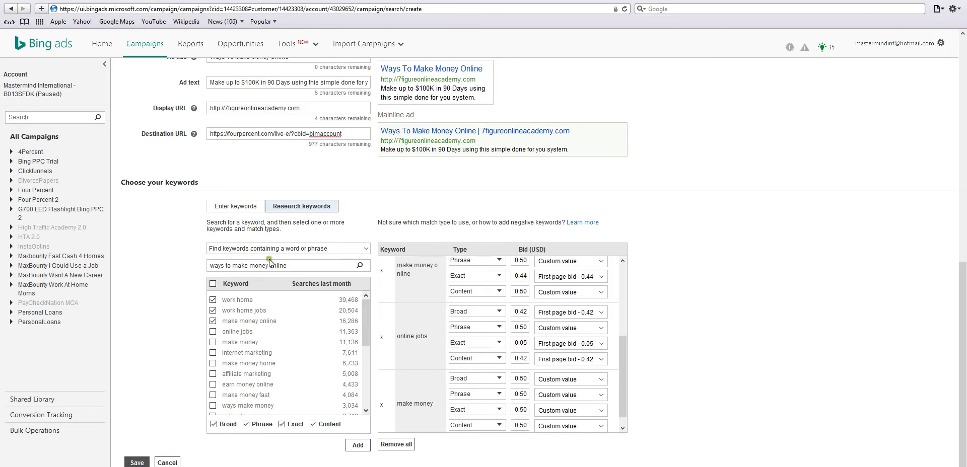
left_click_drag(622, 359, 624, 372)
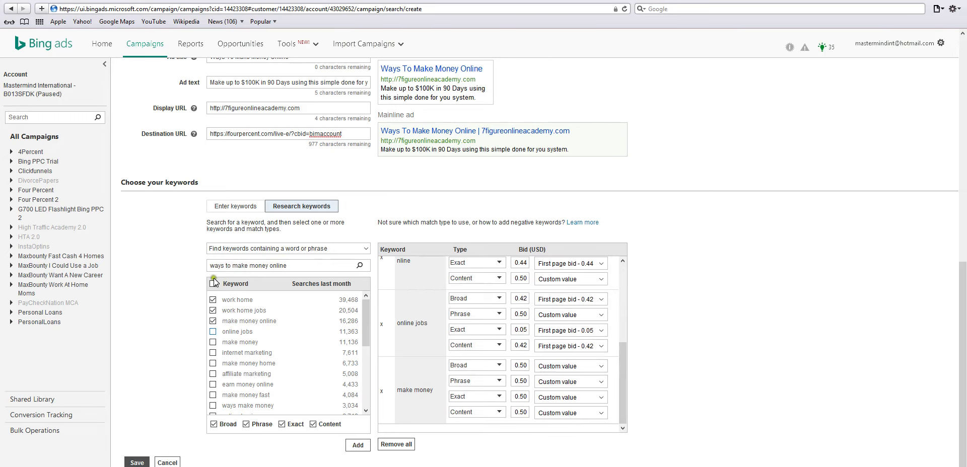
left_click(213, 332)
left_click(212, 353)
left_click(358, 446)
left_click(623, 363)
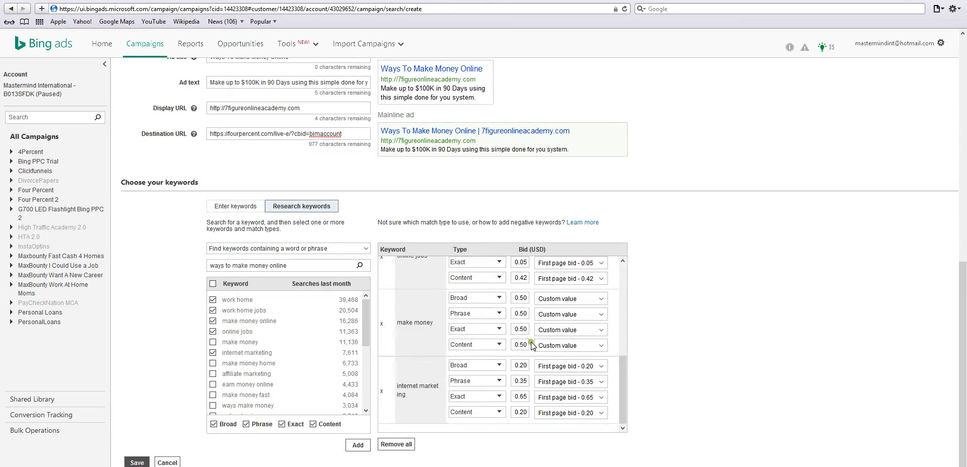
- Set the Exact bid of the keyword internet marketing to 0.50 USD
left_click_drag(520, 397, 532, 398)
type("50")
left_click(689, 359)
left_click(351, 396)
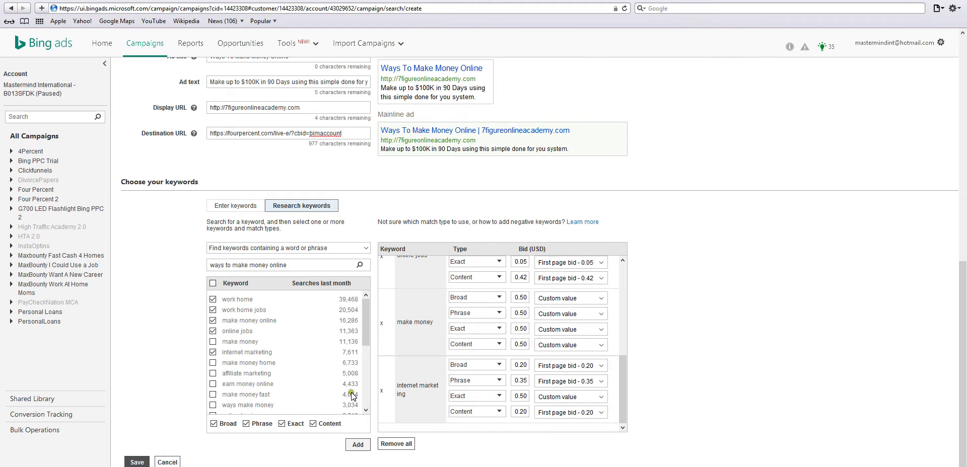
- Extend the keyword research phrase to "best ways to make money online"
triple_click(279, 264)
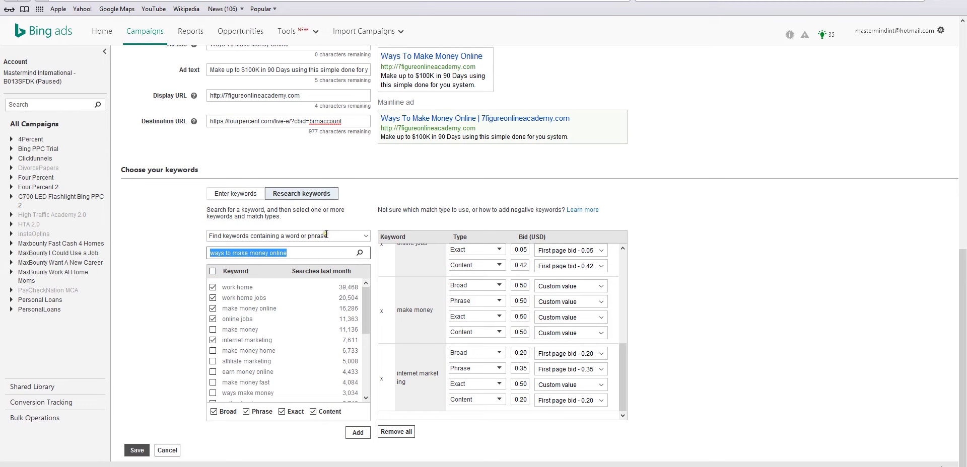
left_click(309, 253)
left_click(210, 253)
type("best")
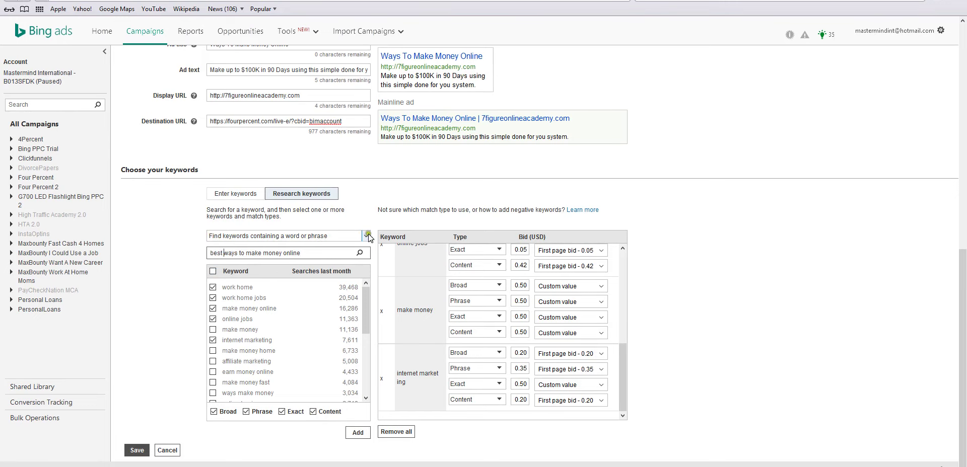
left_click_drag(327, 251, 173, 248)
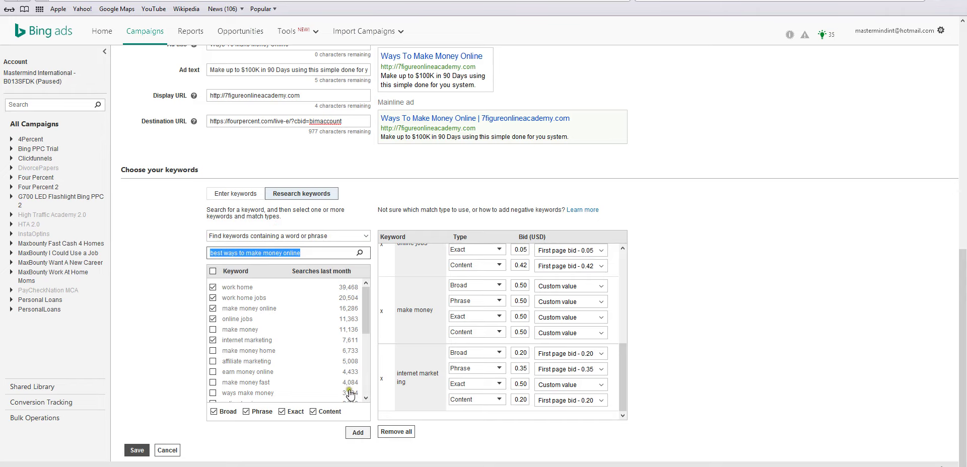
left_click(726, 340)
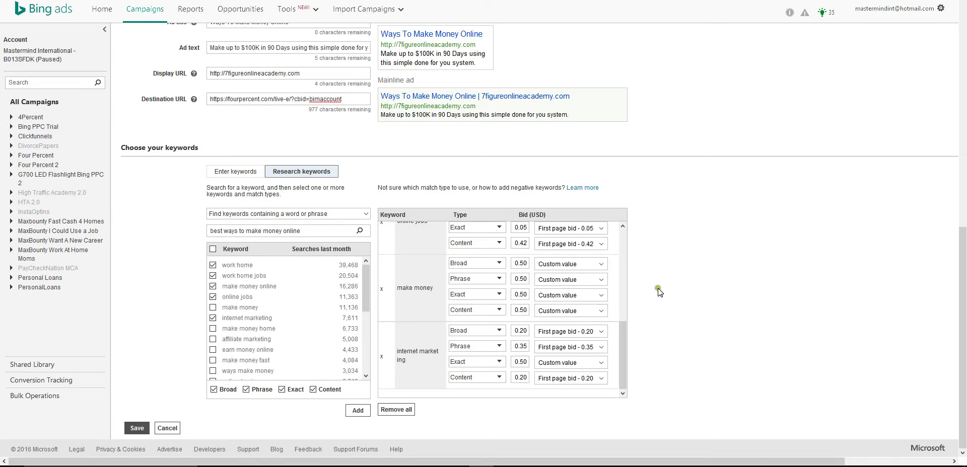
- Save the new campaign with its ad and keywords, and save its bids, targeting and advanced settings with the defaults
left_click(133, 412)
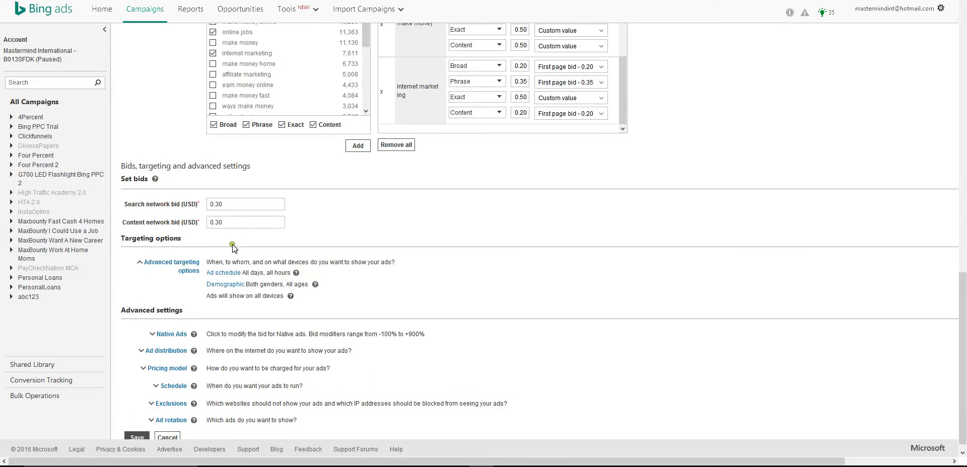
scroll(198, 394, "down", 1)
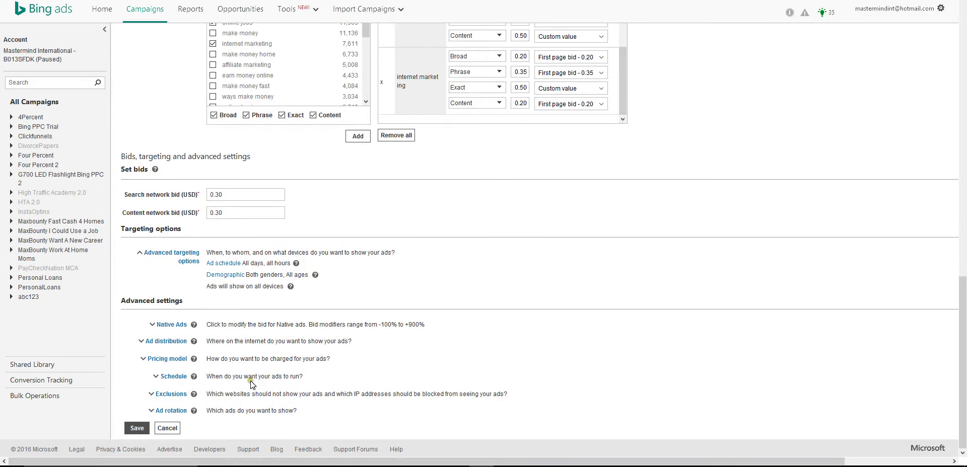
left_click(146, 411)
left_click(382, 271)
- Switch to the other browser window, return to the campaign list and open the ads of the Bing PPC Trial campaign
key("alt+Tab")
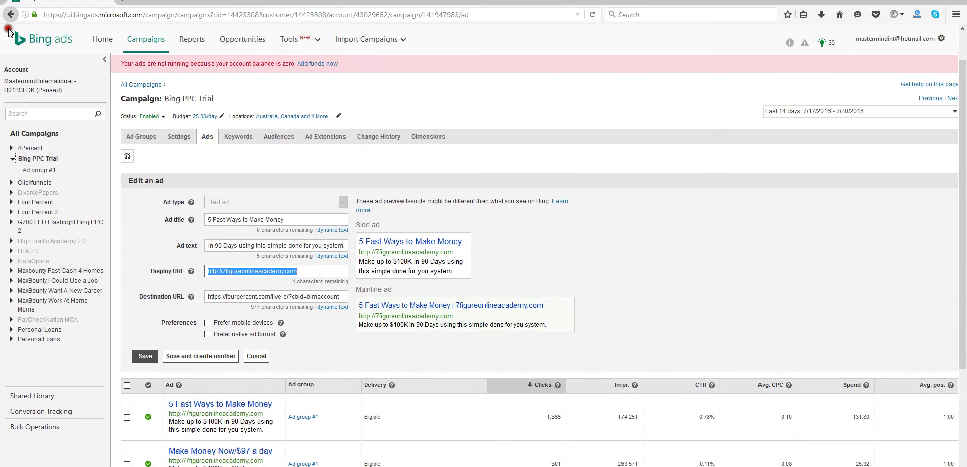
left_click(10, 17)
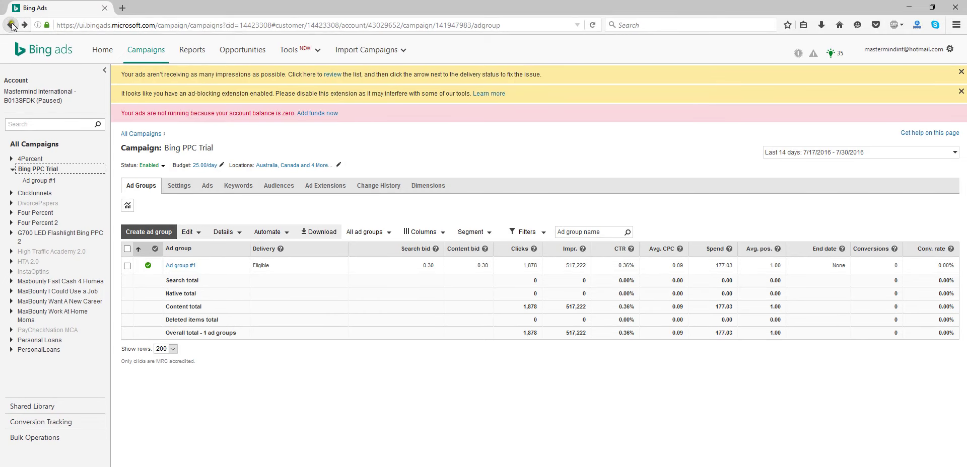
left_click(13, 26)
scroll(333, 407, "down", 3)
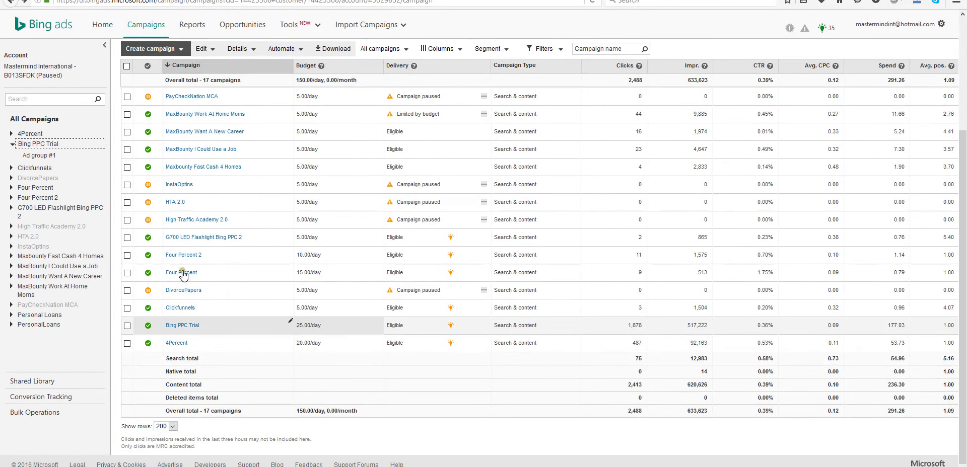
left_click(169, 274)
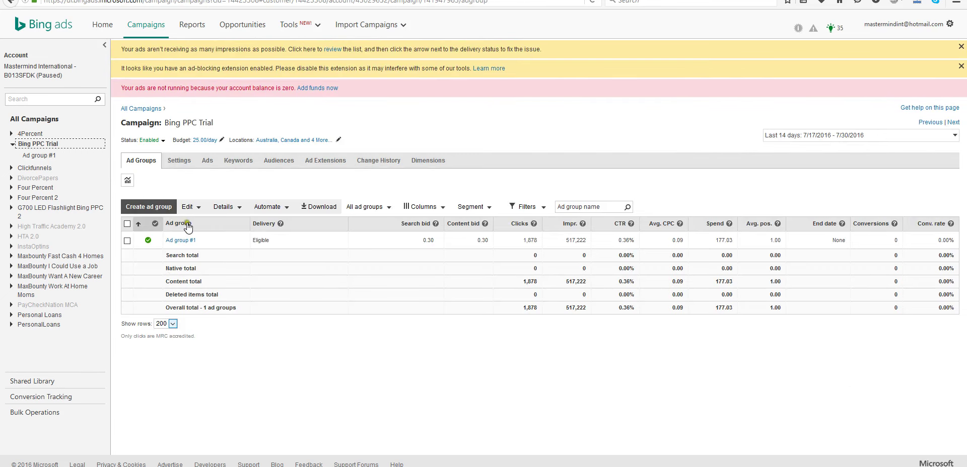
left_click(210, 186)
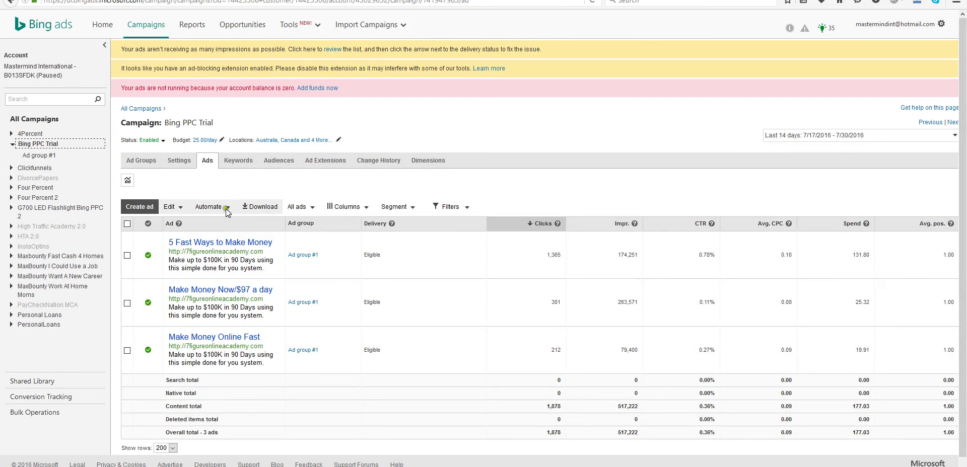
- Start creating another ad in the Bing PPC Trial campaign and assign it to Ad group #1
left_click(275, 236)
left_click(138, 231)
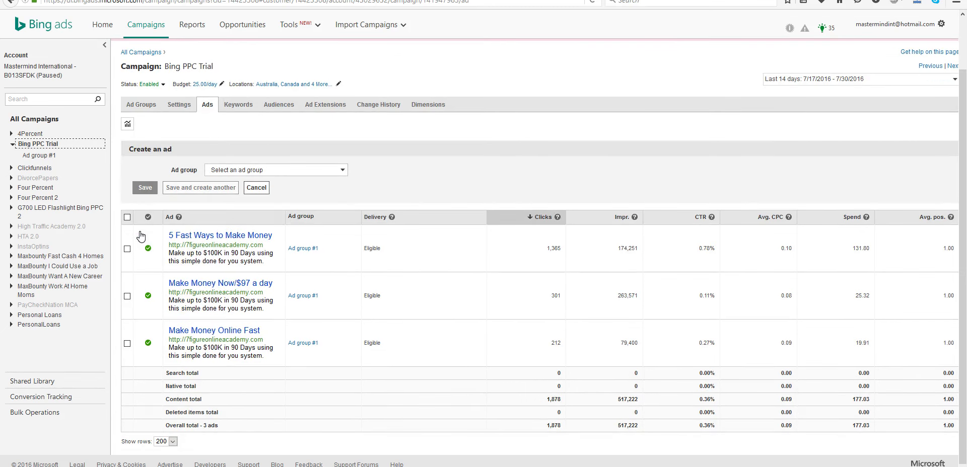
left_click(340, 197)
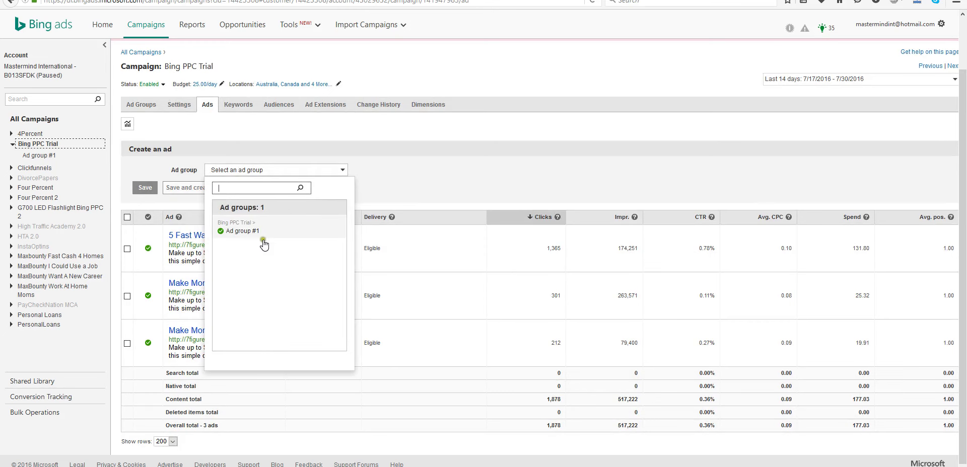
left_click(243, 232)
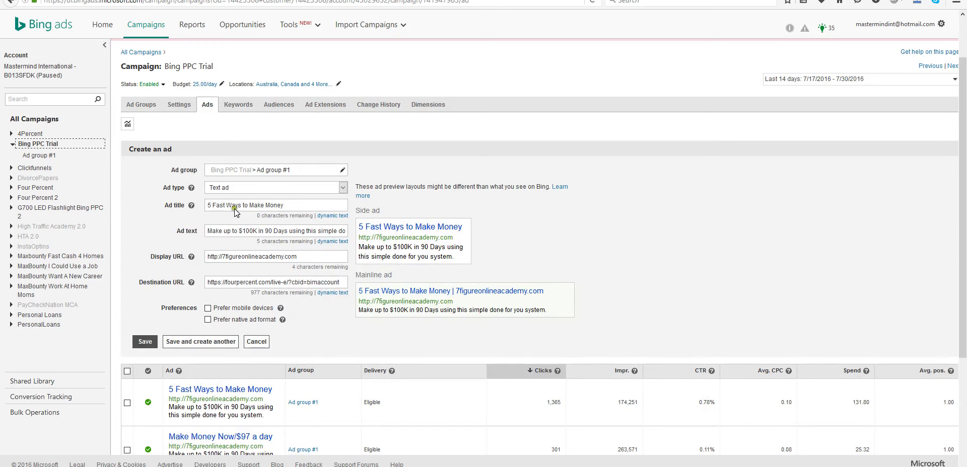
- Compare the new ad's title and text with the campaign's existing ads and their clicks, impressions and CTR
scroll(286, 247, "down", 2)
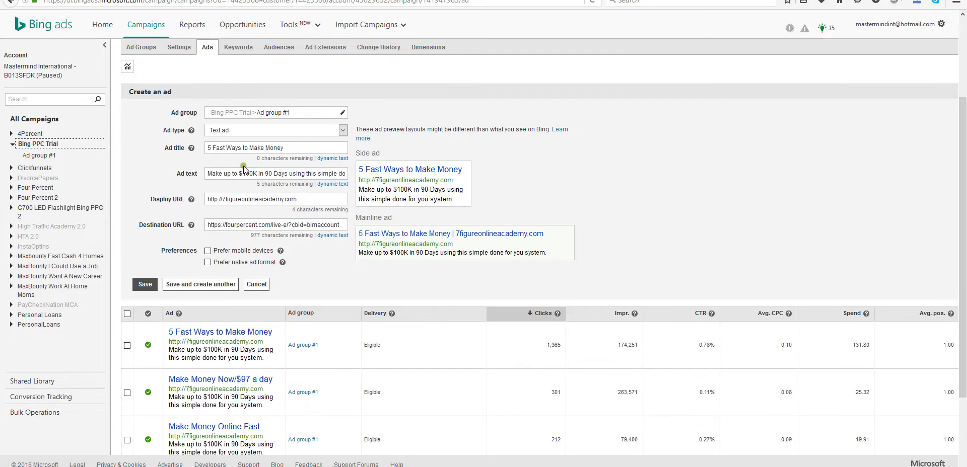
left_click_drag(297, 150, 176, 164)
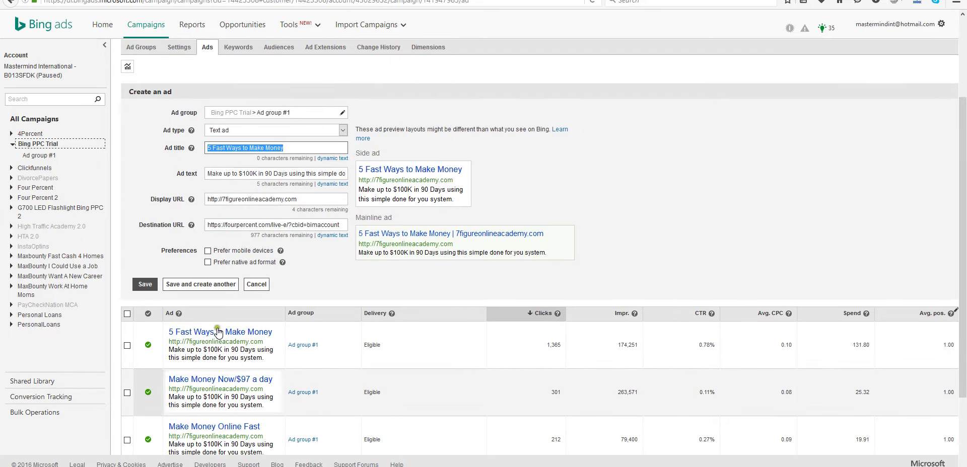
scroll(224, 333, "down", 3)
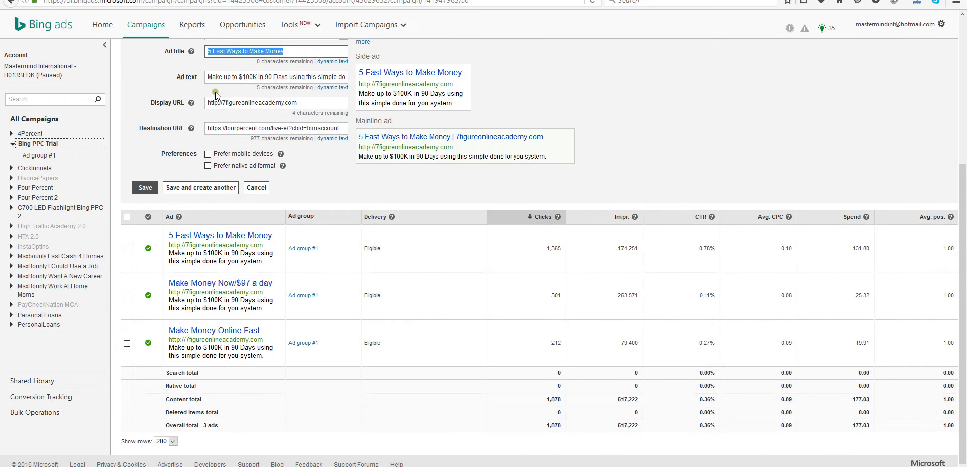
scroll(215, 92, "up", 2)
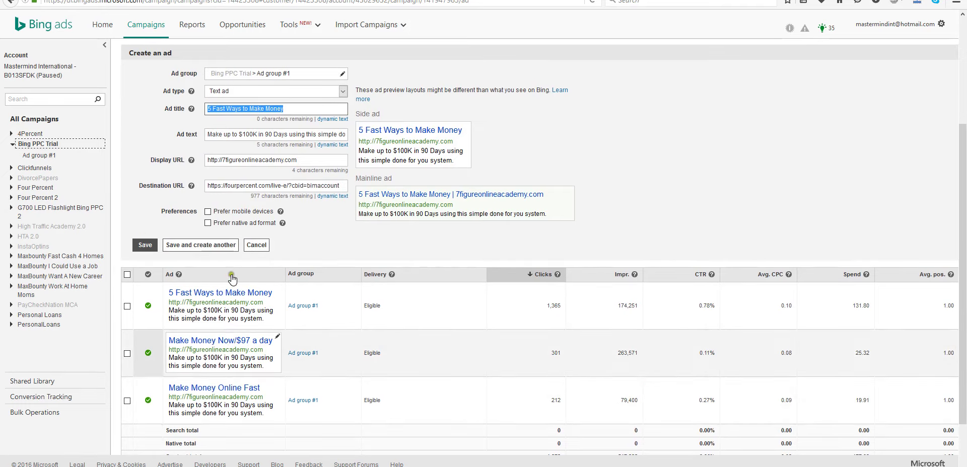
scroll(232, 349, "down", 1)
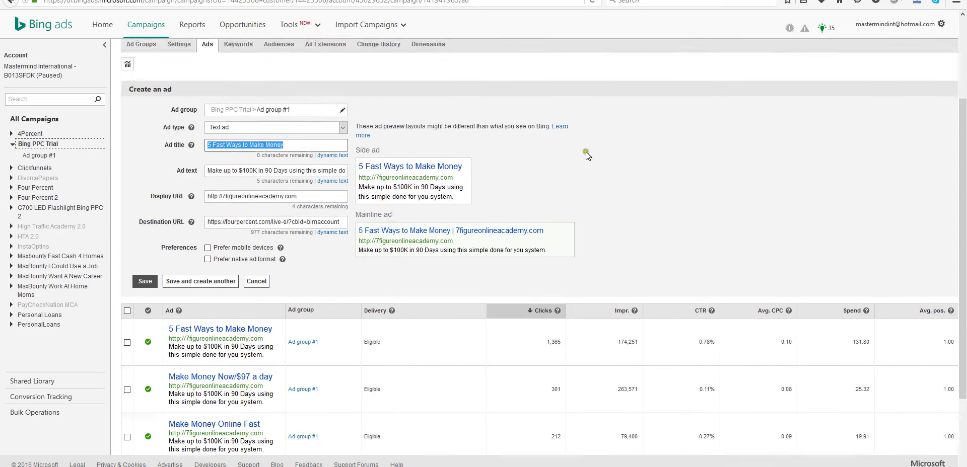
scroll(302, 322, "up", 5)
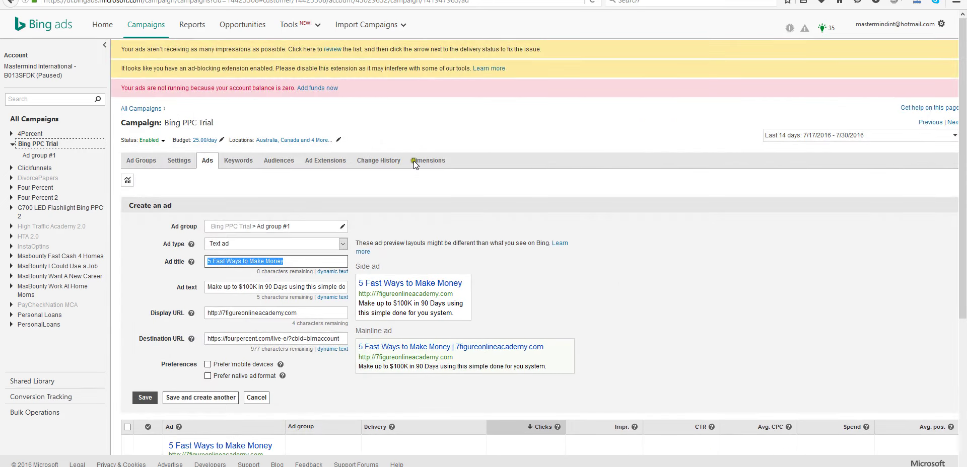
left_click(300, 121)
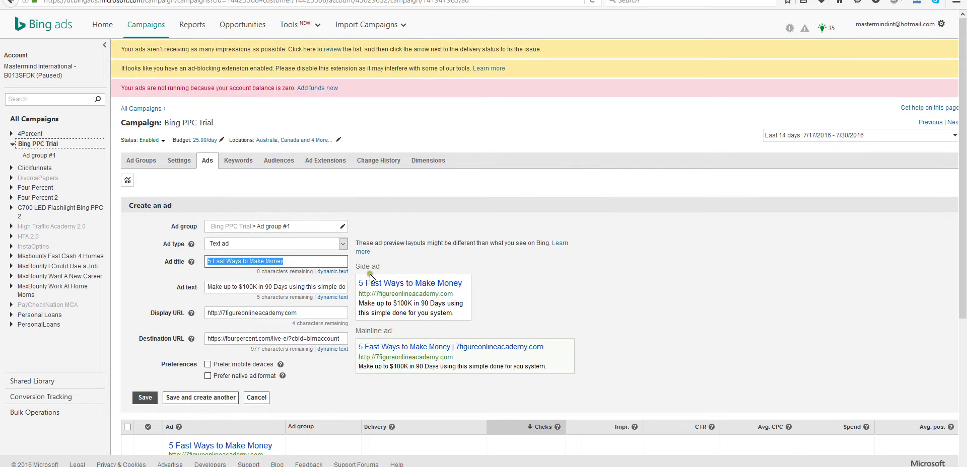